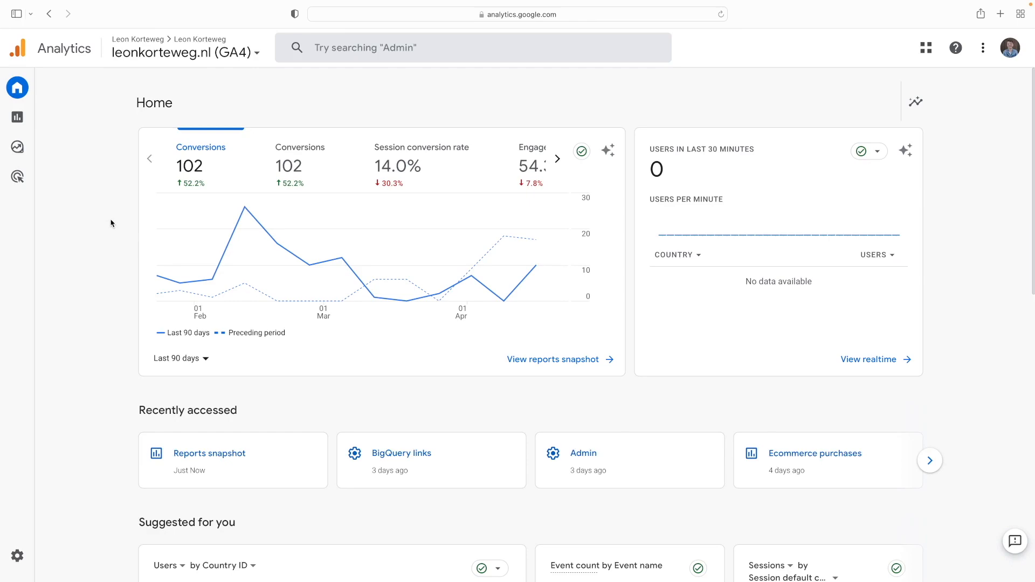
Step: Open the Conversions report under Engagement and review the conversion events listed by event name
{"action": "left_click", "coordinate": [24, 117]}
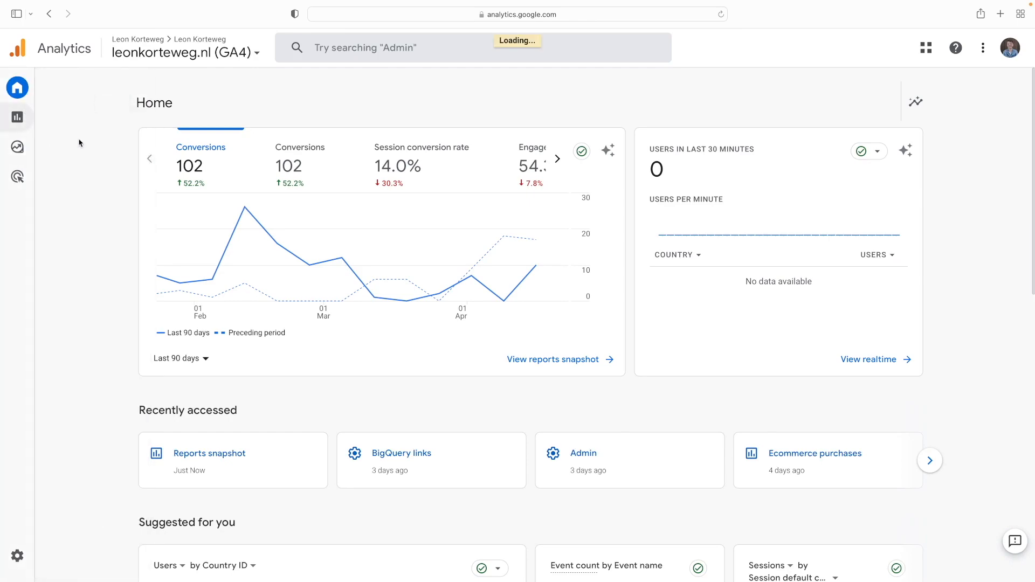
{"action": "left_click", "coordinate": [98, 257]}
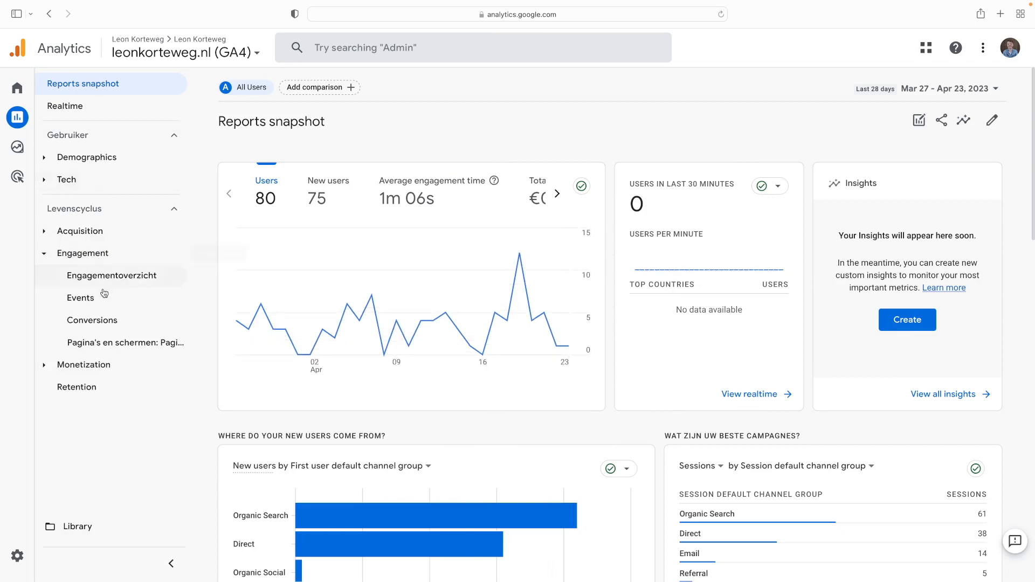
{"action": "left_click", "coordinate": [106, 322]}
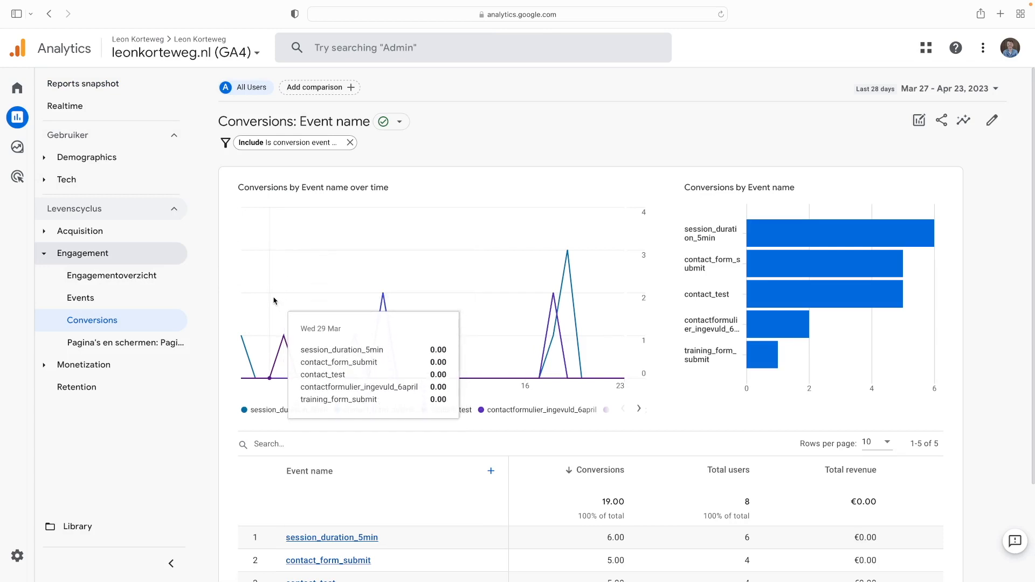
{"action": "scroll", "coordinate": [324, 302], "scroll_direction": "down", "scroll_amount": 3}
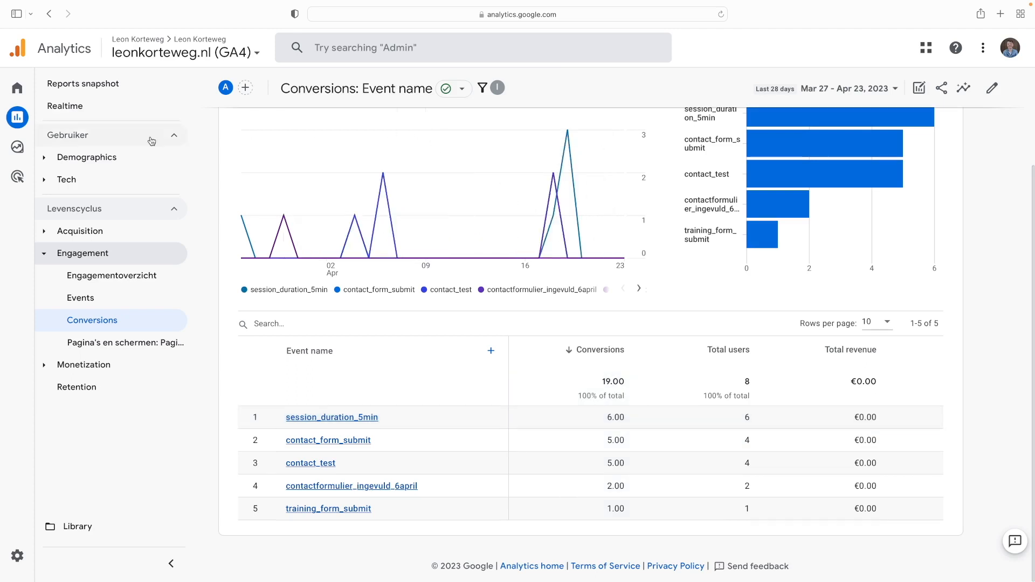
Step: Show the Conversions metric on the Home overview card and search its available metrics for "contact"
{"action": "left_click", "coordinate": [18, 88]}
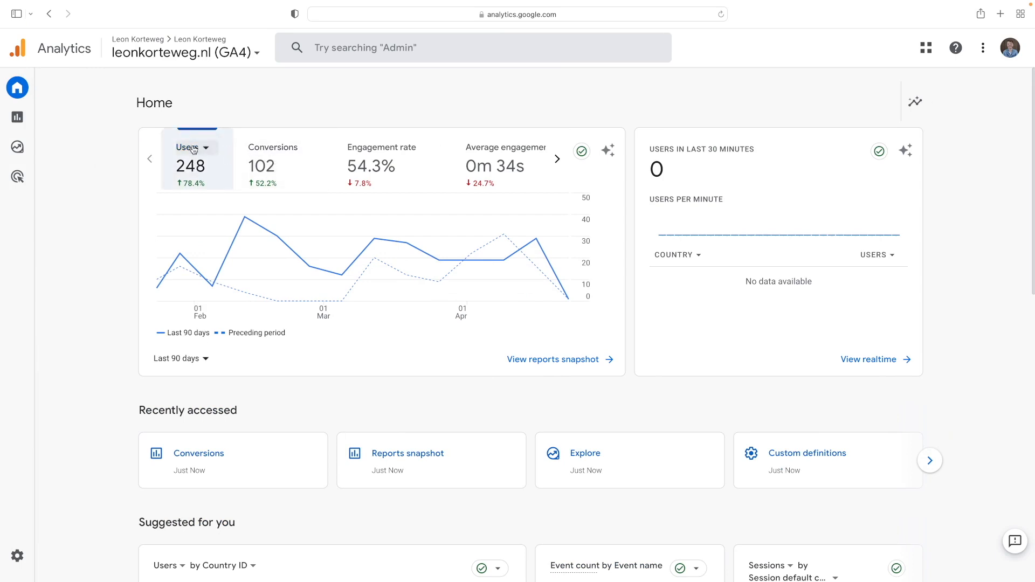
{"action": "left_click", "coordinate": [273, 150]}
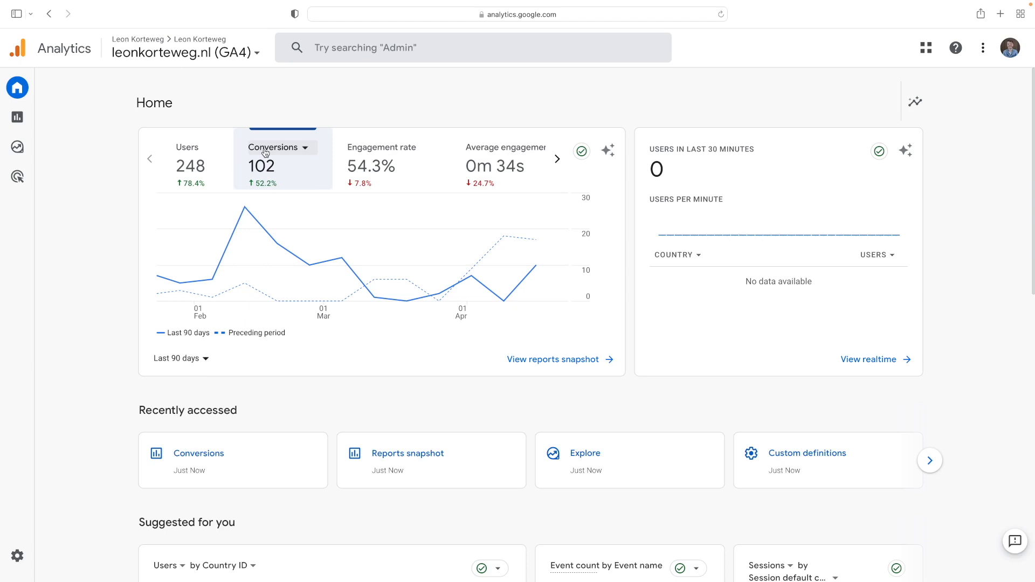
{"action": "left_click", "coordinate": [303, 150]}
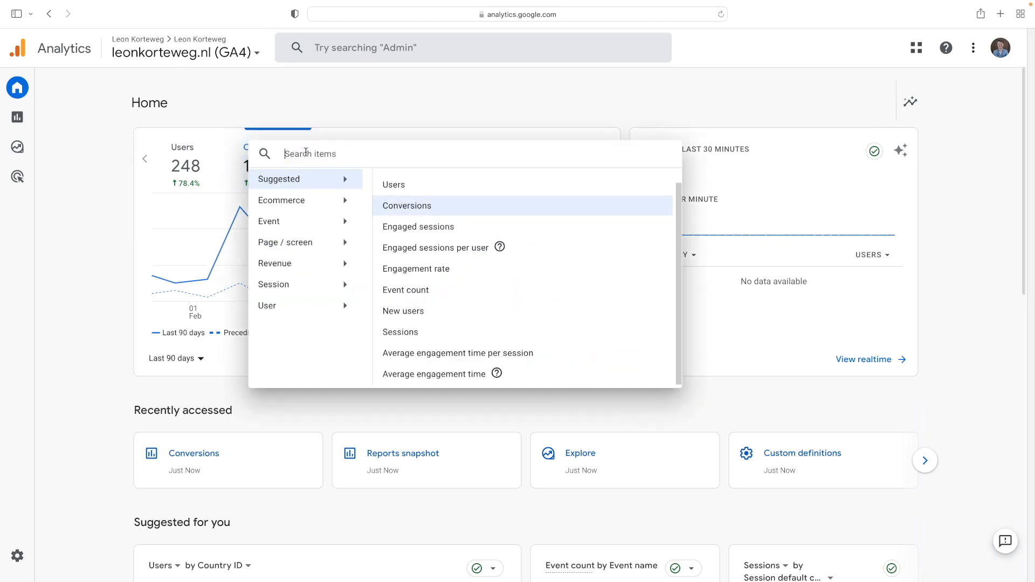
{"action": "type", "text": "contact"}
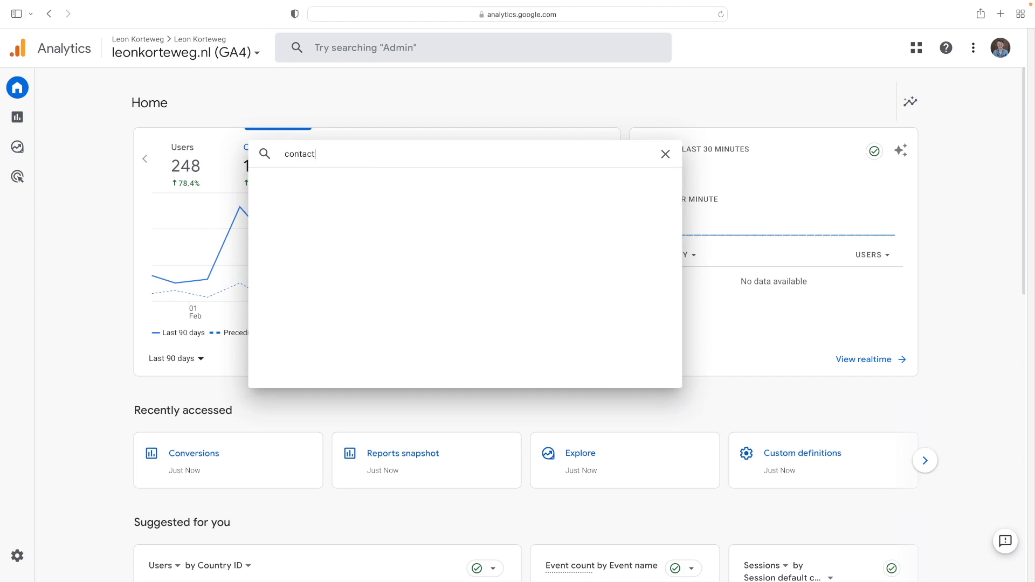
{"action": "left_click", "coordinate": [339, 103]}
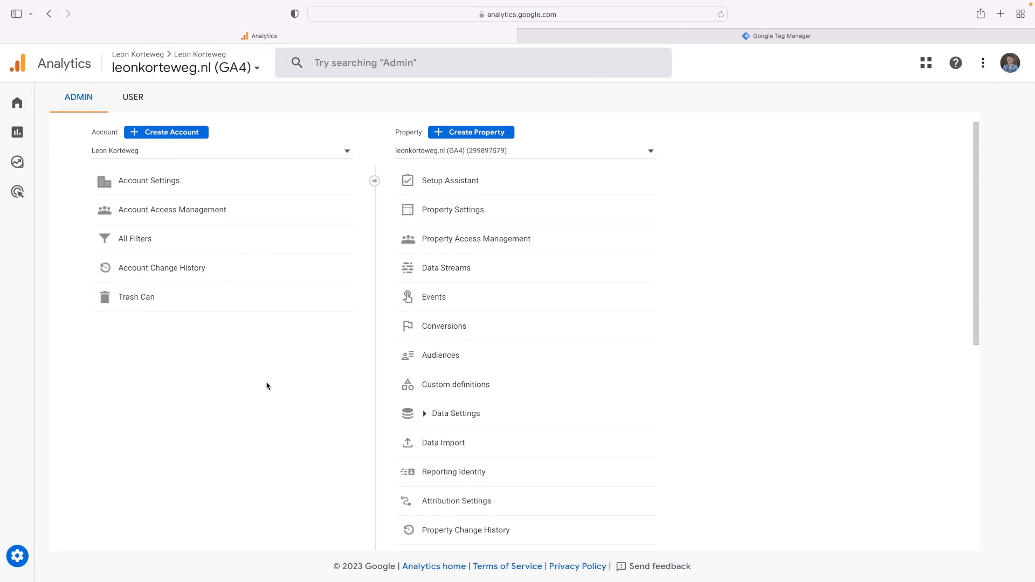
Step: Open the contact_form_submit custom event from the property's event creation settings
{"action": "left_click", "coordinate": [495, 304]}
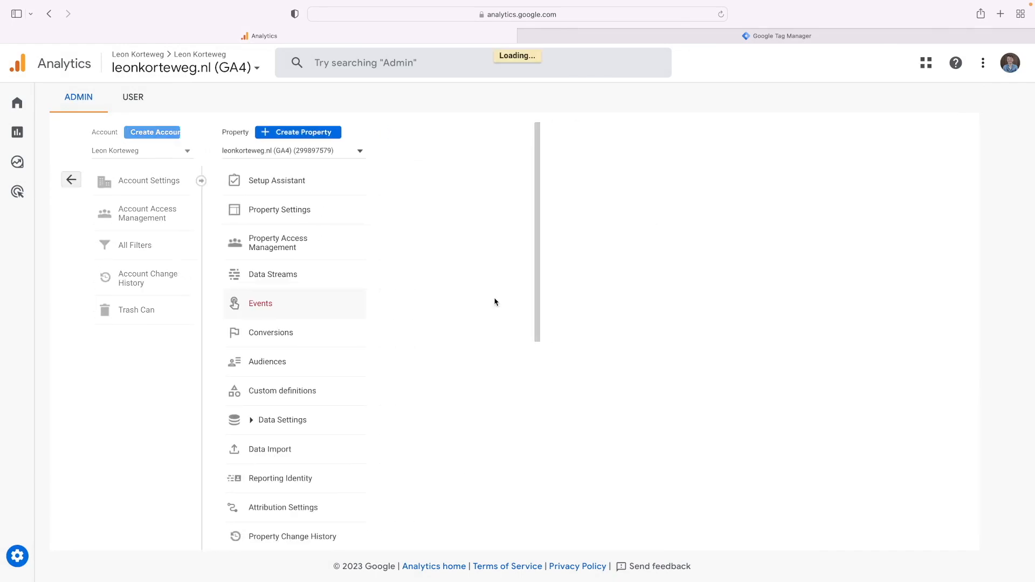
{"action": "left_click", "coordinate": [881, 262]}
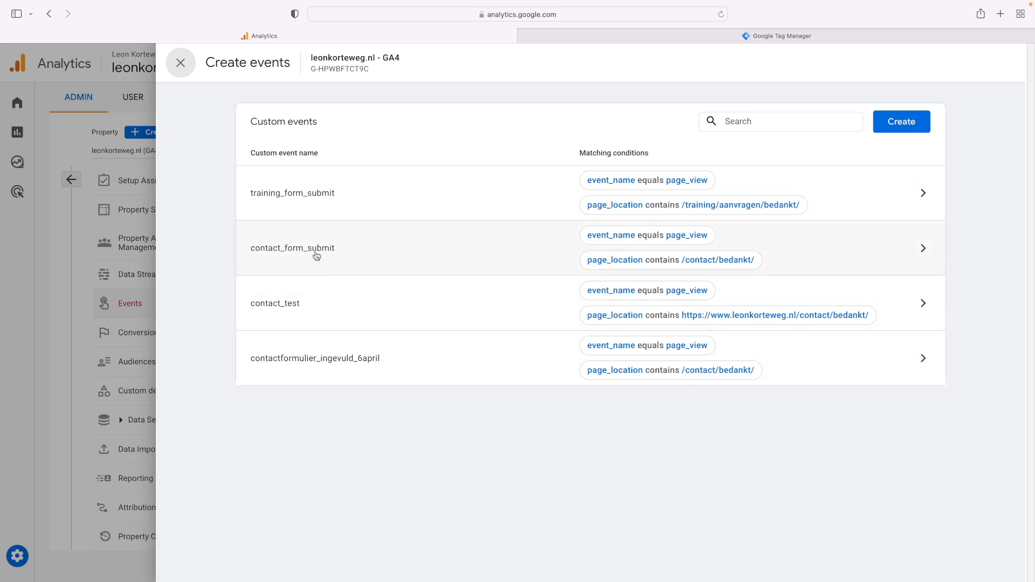
{"action": "left_click", "coordinate": [276, 255]}
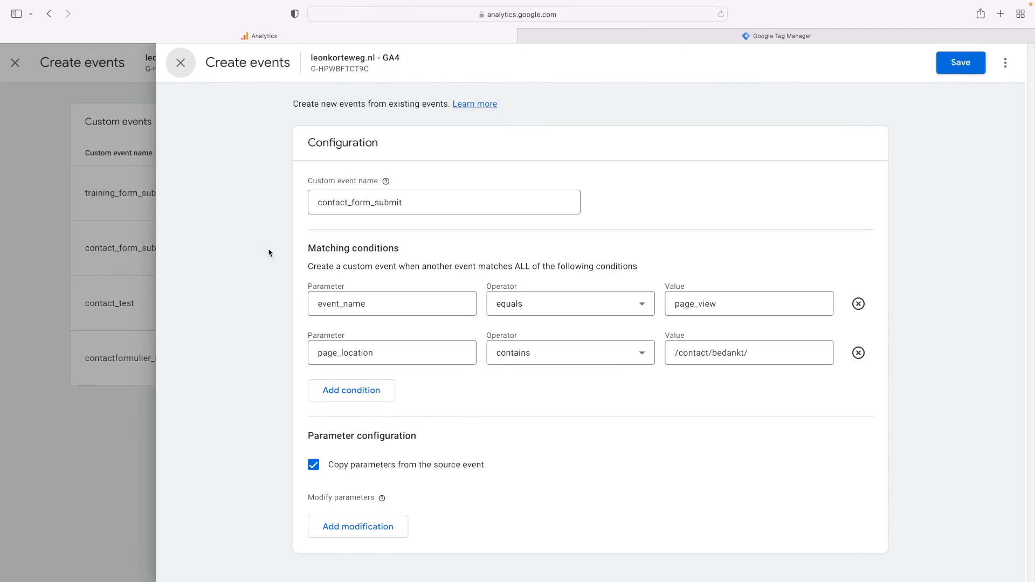
Step: Review the custom event's name and its two matching conditions on event_name and page_location
{"action": "double_click", "coordinate": [339, 202]}
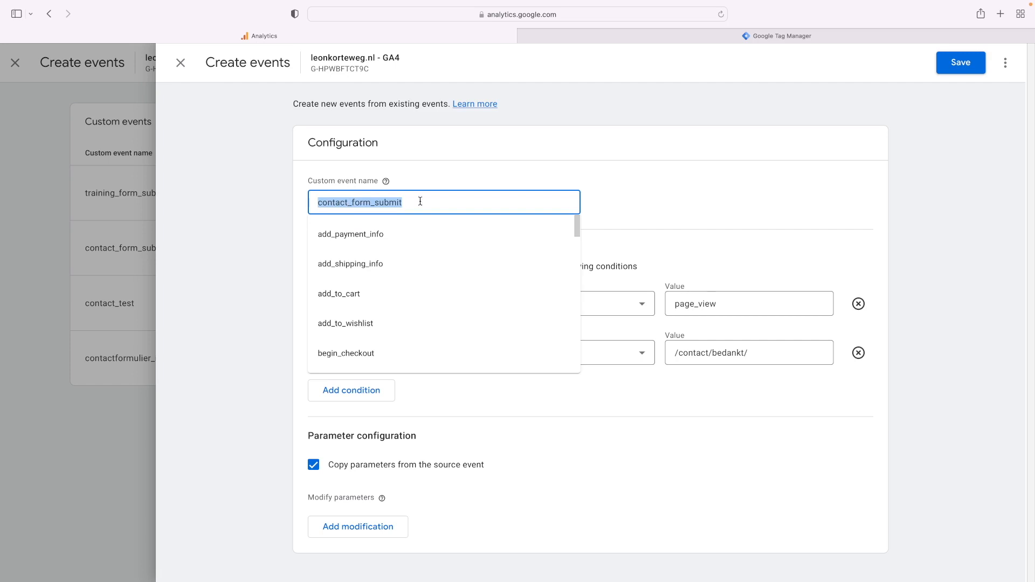
{"action": "left_click", "coordinate": [527, 171]}
{"action": "double_click", "coordinate": [350, 304]}
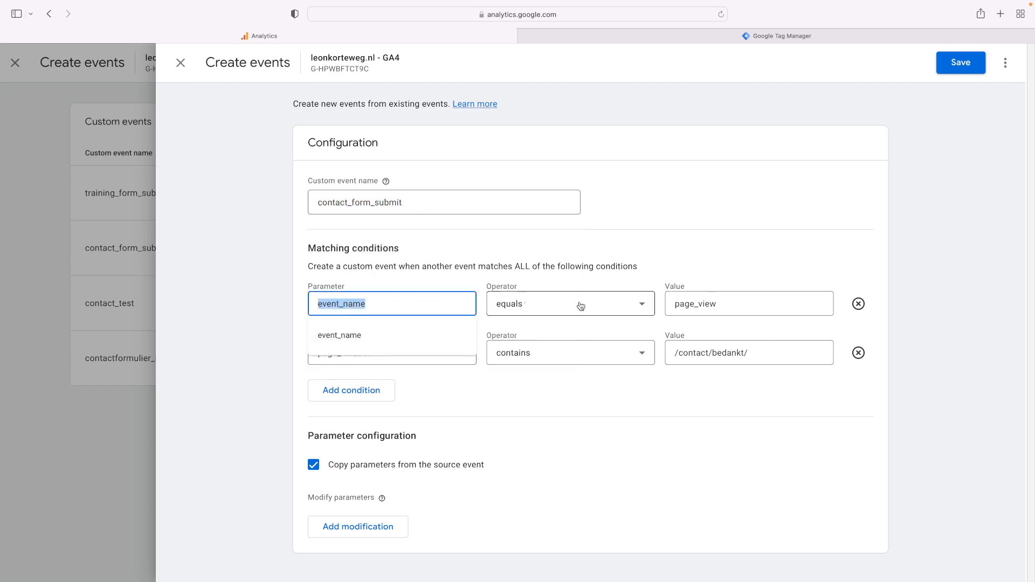
{"action": "double_click", "coordinate": [730, 305]}
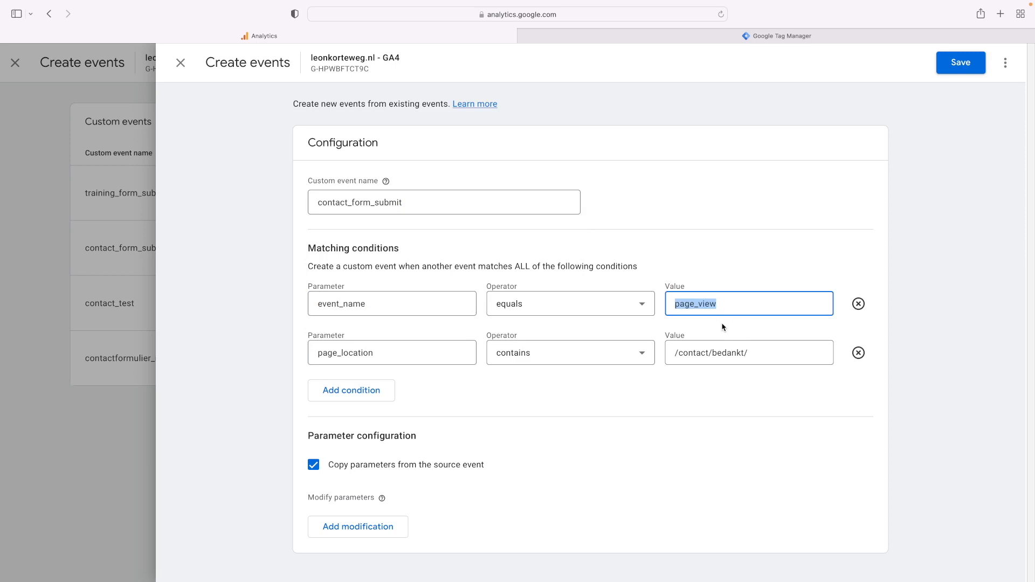
{"action": "left_click", "coordinate": [924, 232]}
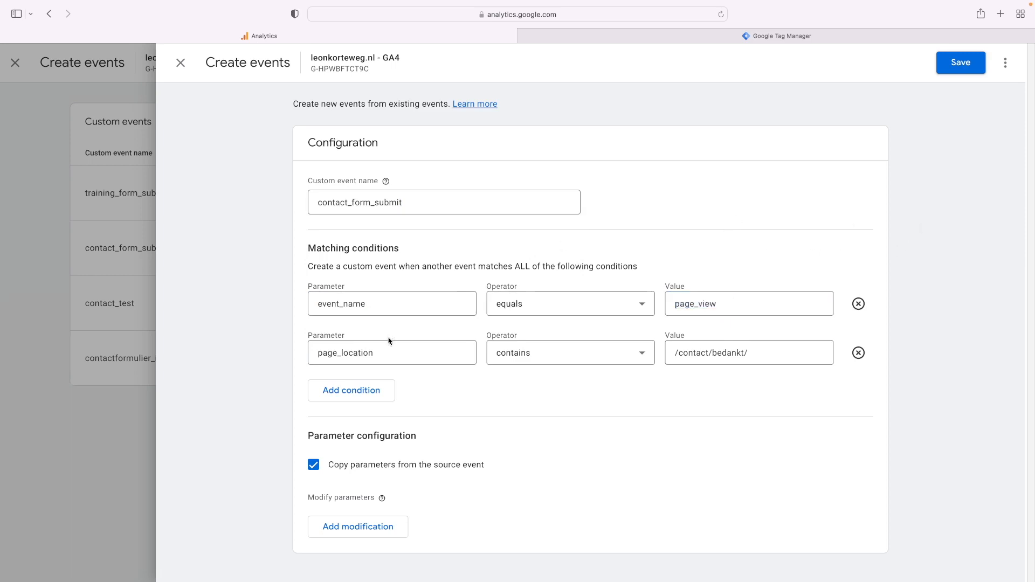
{"action": "double_click", "coordinate": [382, 350]}
{"action": "double_click", "coordinate": [742, 354]}
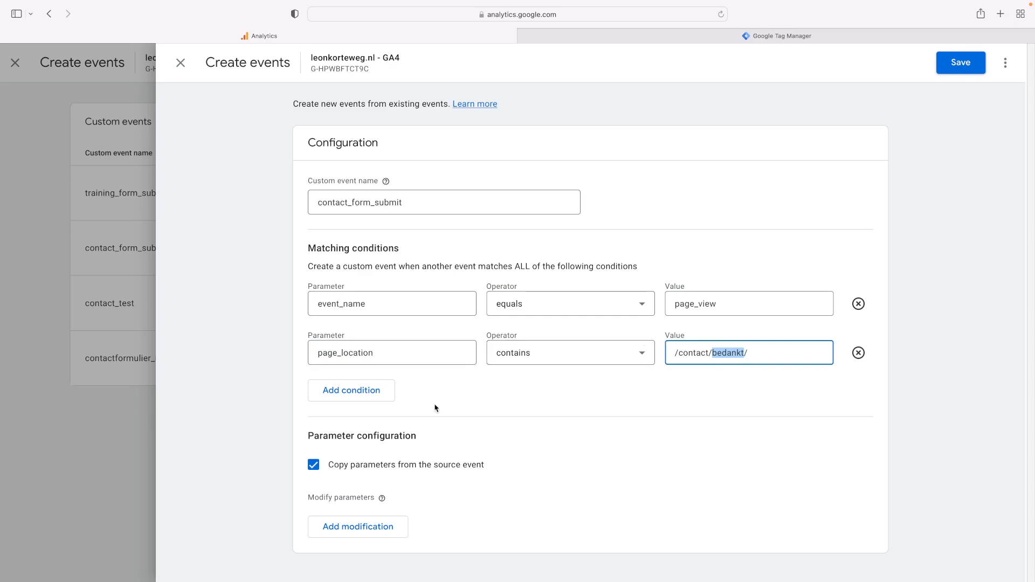
Step: Add a parameter modification named contact_form_submit_count to the contact_form_submit event
{"action": "left_click", "coordinate": [372, 533]}
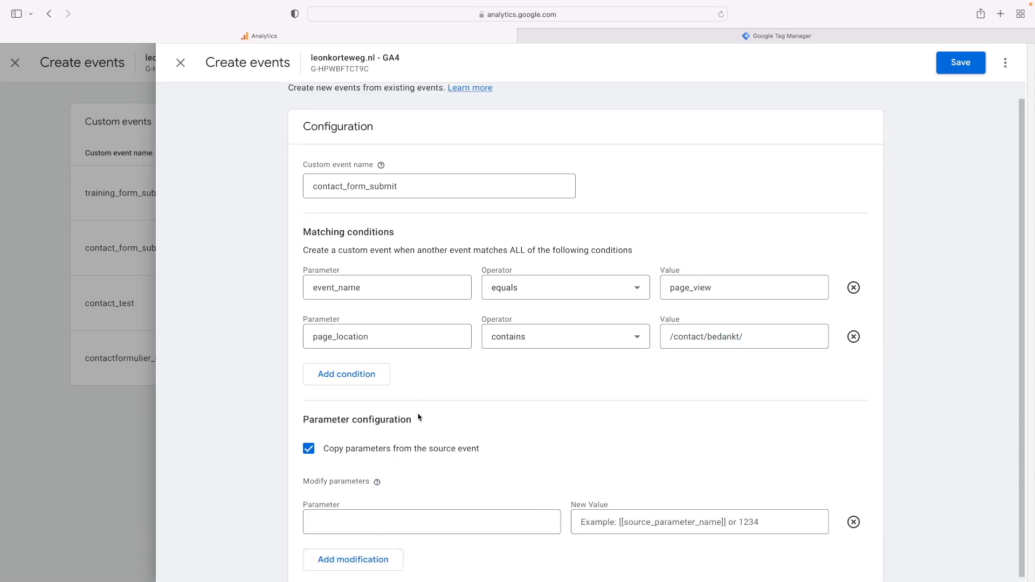
{"action": "left_click", "coordinate": [332, 513]}
{"action": "left_click", "coordinate": [373, 182]}
{"action": "key", "text": "super+c"}
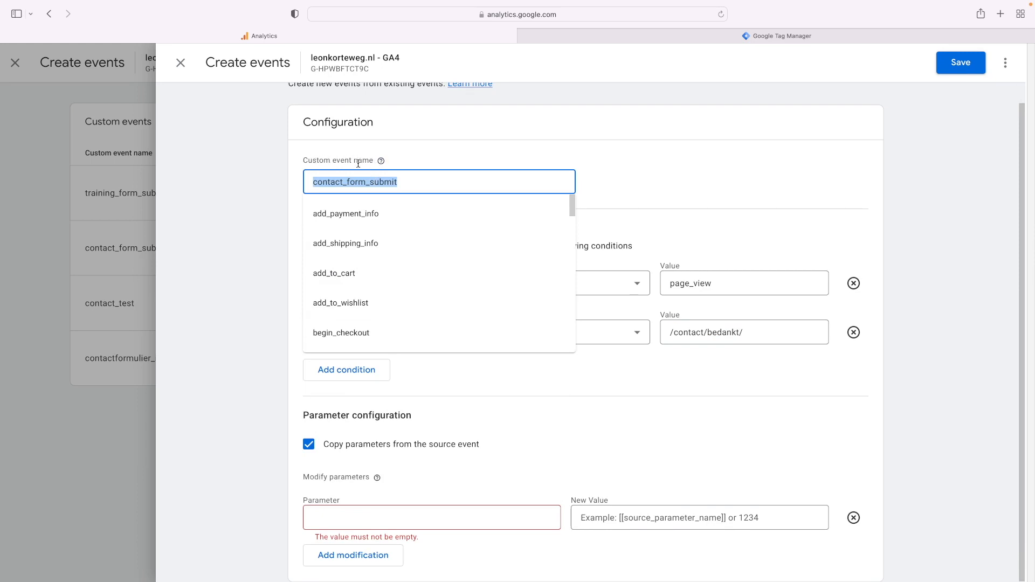
{"action": "left_click", "coordinate": [341, 519]}
{"action": "key", "text": "super+v"}
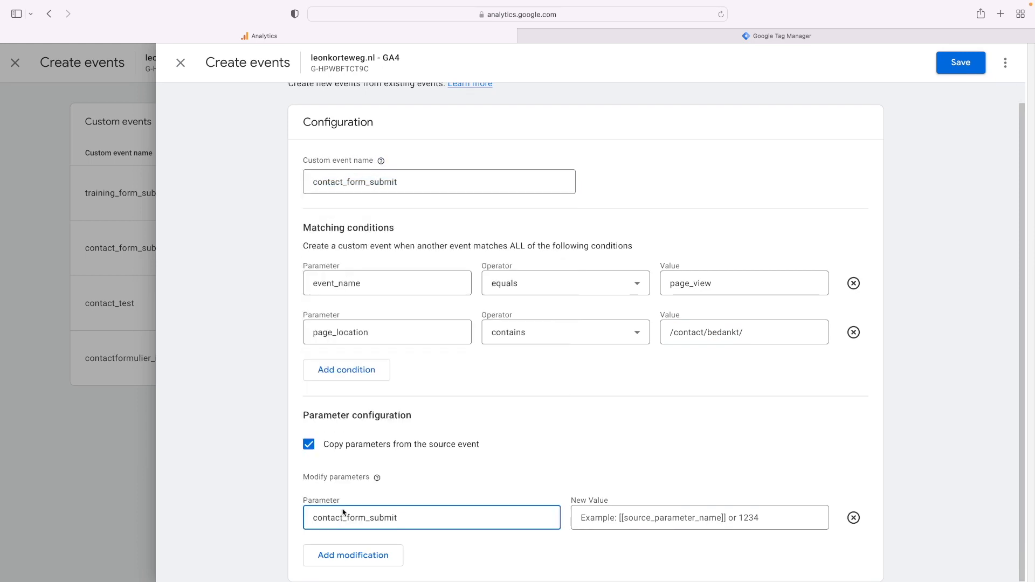
{"action": "type", "text": "_"}
{"action": "type", "text": "count"}
{"action": "key", "text": "super+a"}
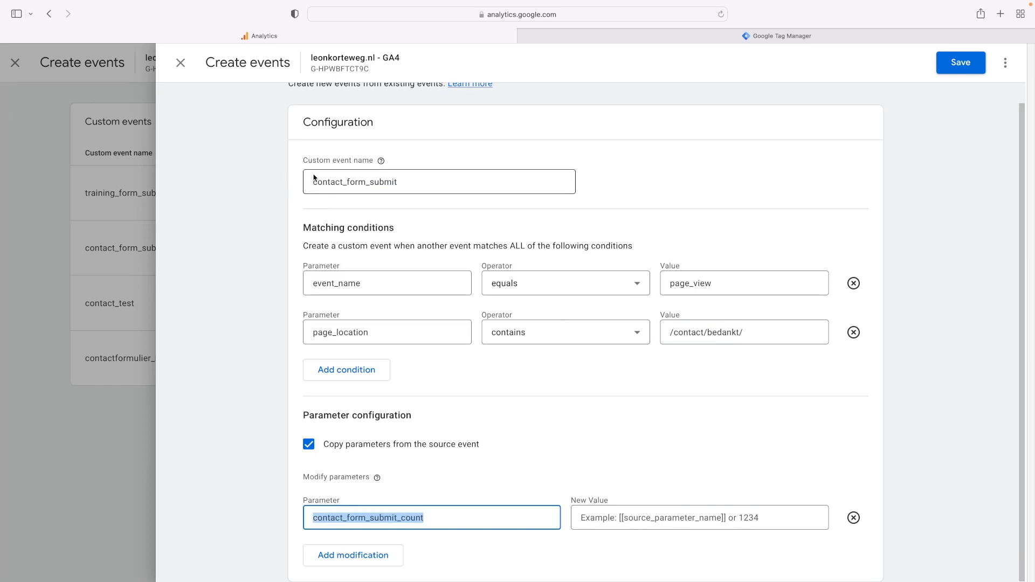
{"action": "left_click", "coordinate": [431, 519]}
{"action": "key", "text": "super+a"}
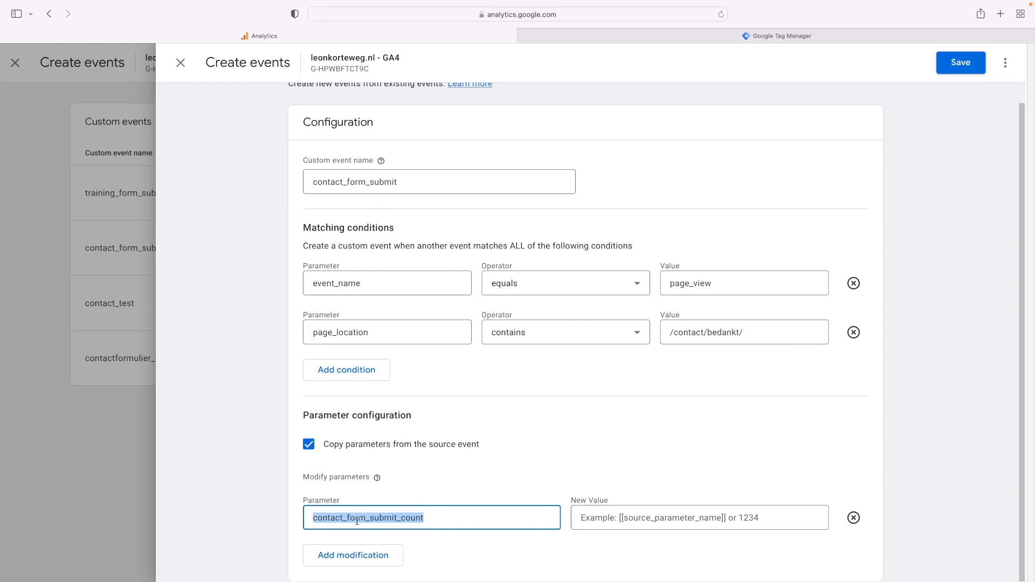
Step: Compare the custom event name with the parameter name and set the parameter's new value to 1
{"action": "left_click", "coordinate": [365, 182]}
{"action": "key", "text": "super+a"}
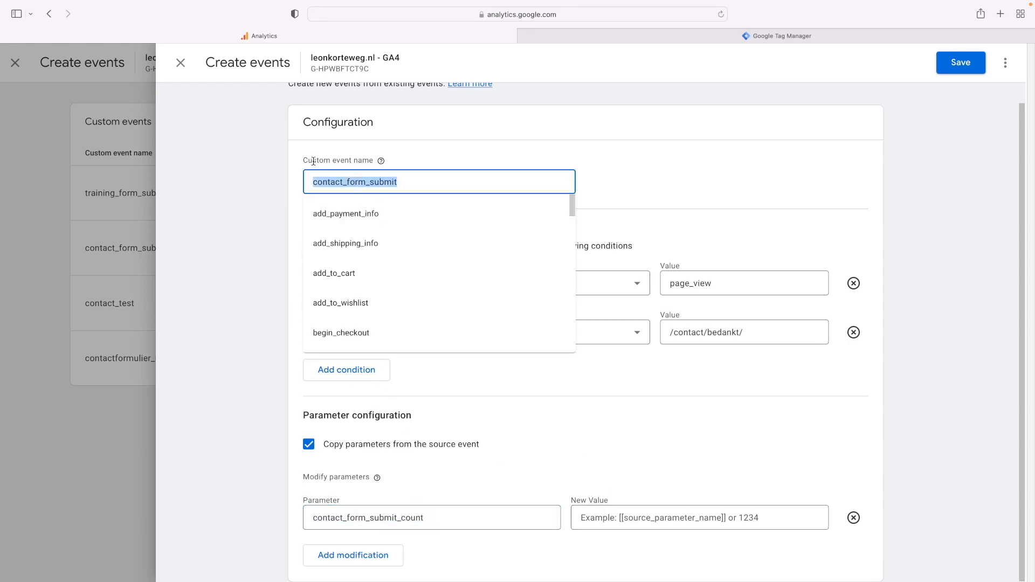
{"action": "left_click", "coordinate": [398, 519]}
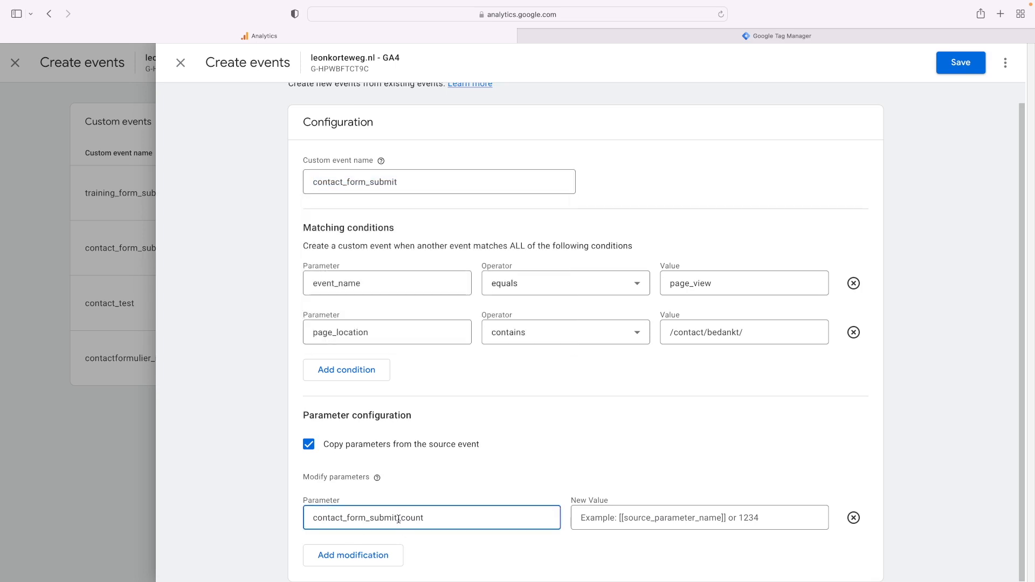
{"action": "left_click_drag", "start_coordinate": [398, 519], "coordinate": [426, 519]}
{"action": "left_click", "coordinate": [587, 517]}
{"action": "type", "text": "1"}
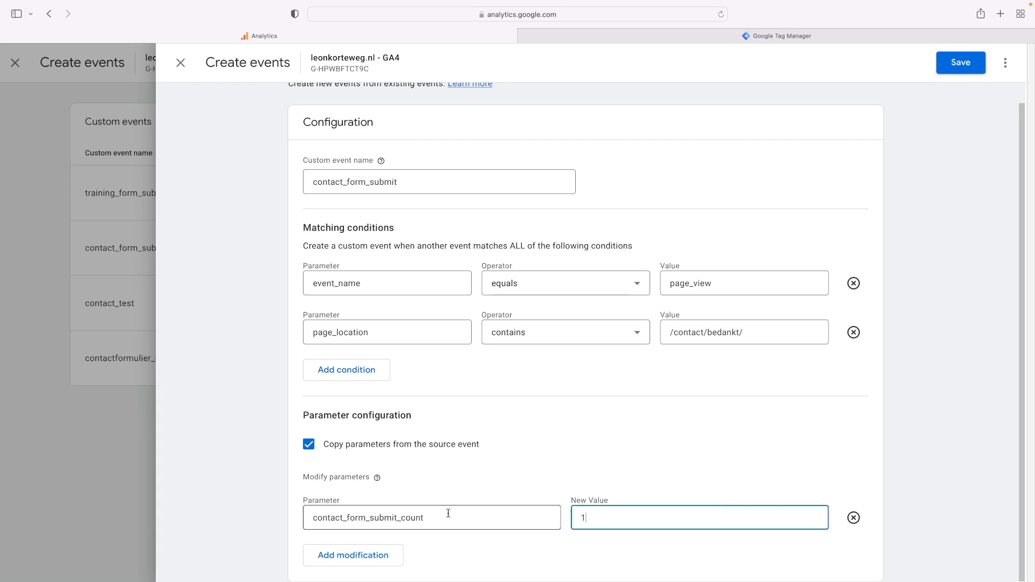
{"action": "left_click_drag", "start_coordinate": [438, 519], "coordinate": [310, 503]}
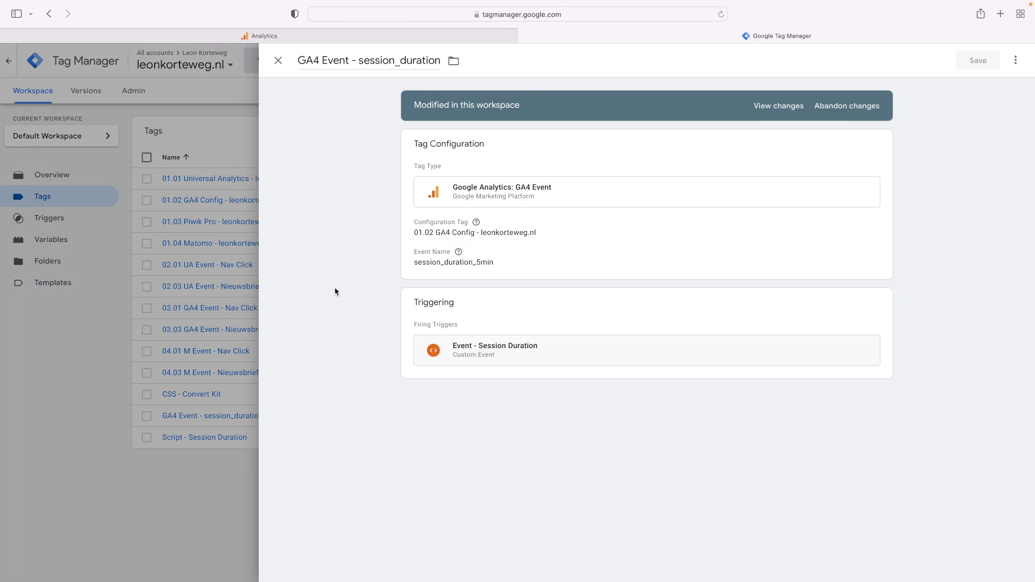
Step: In Google Tag Manager, open the tag configuration of GA4 Event - session_duration for editing and check its event name
{"action": "left_click", "coordinate": [408, 279]}
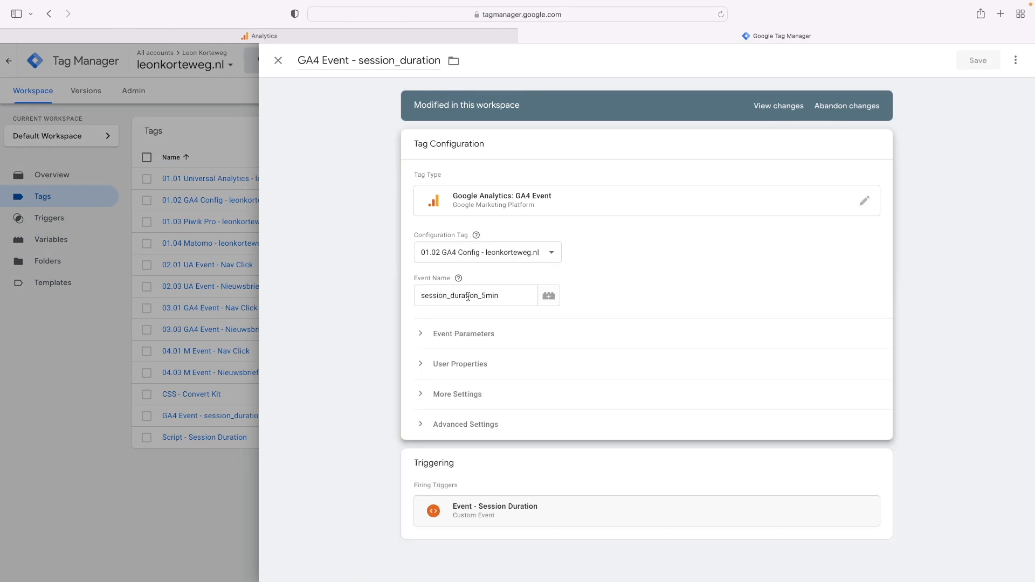
{"action": "left_click", "coordinate": [500, 294]}
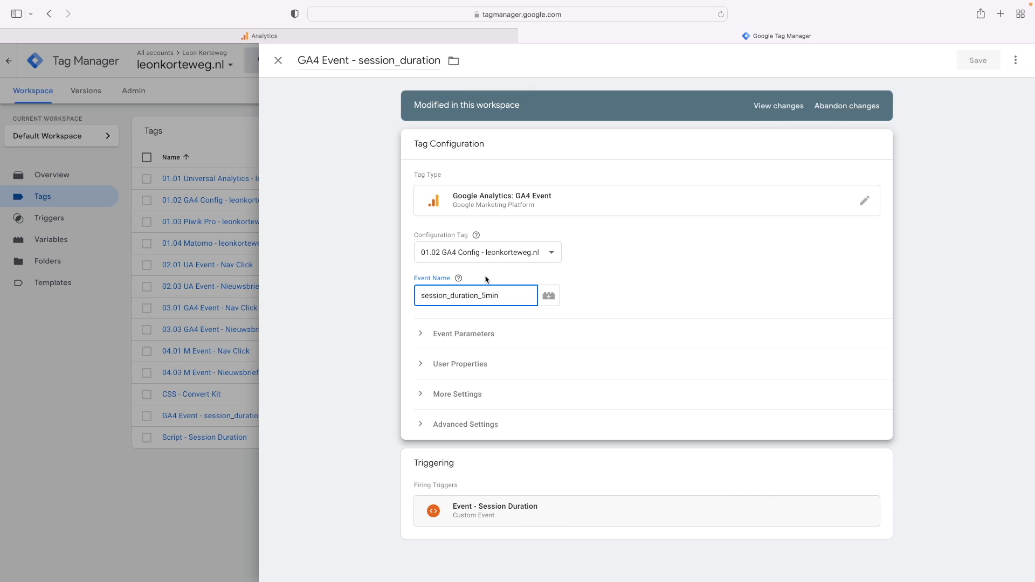
{"action": "left_click", "coordinate": [487, 280]}
{"action": "left_click", "coordinate": [504, 300]}
{"action": "left_click", "coordinate": [473, 221]}
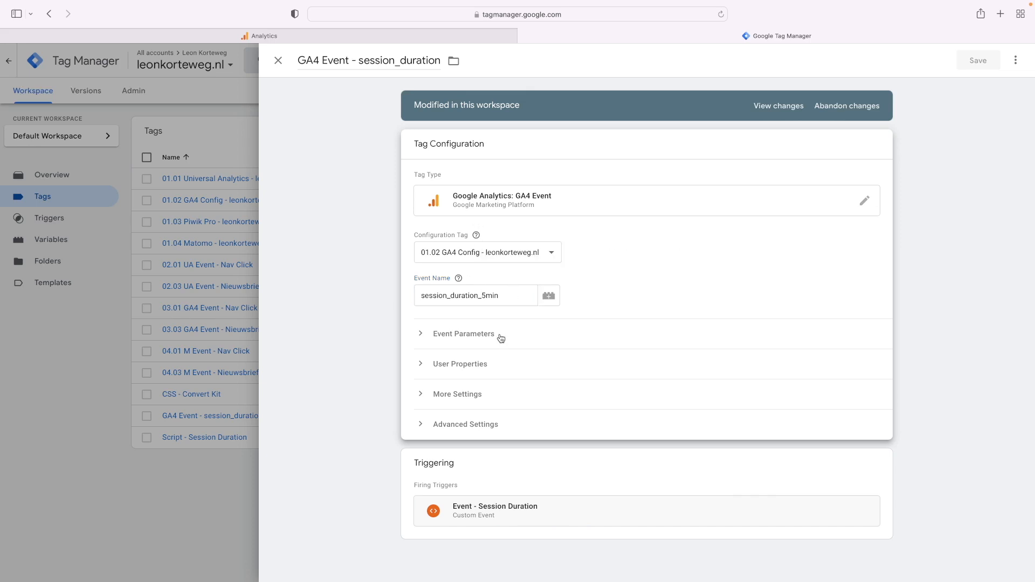
Step: Add an event parameter named session_duration_5min_count to the session_duration tag
{"action": "left_click", "coordinate": [465, 334]}
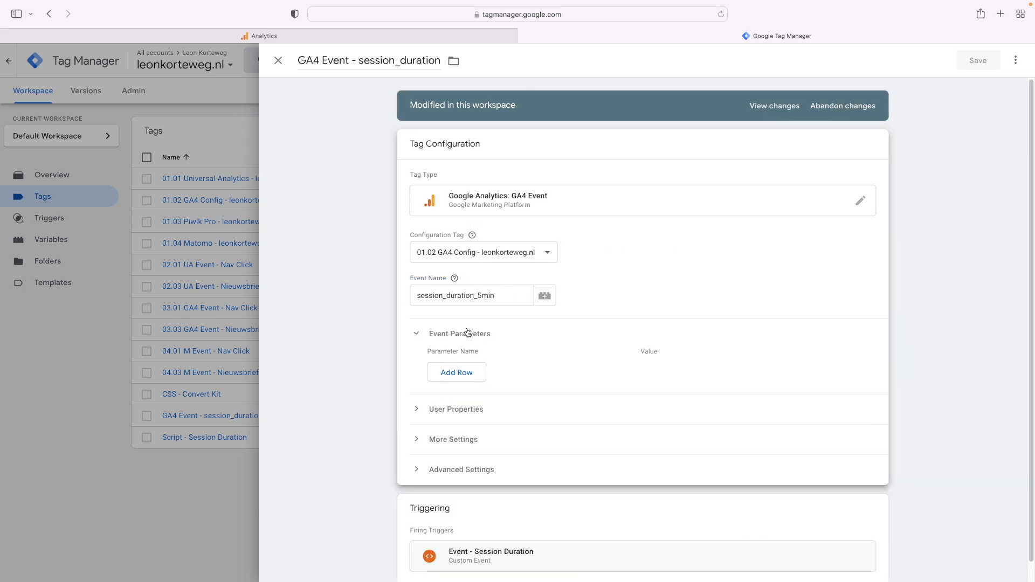
{"action": "left_click", "coordinate": [475, 370]}
{"action": "double_click", "coordinate": [505, 294]}
{"action": "key", "text": "ctrl+c"}
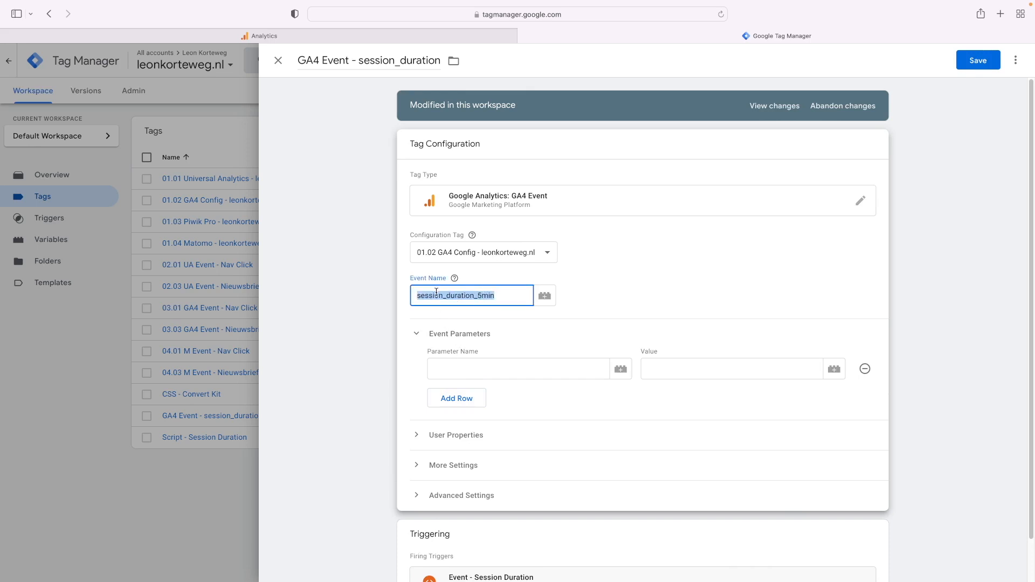
{"action": "left_click", "coordinate": [443, 364]}
{"action": "key", "text": "ctrl+v"}
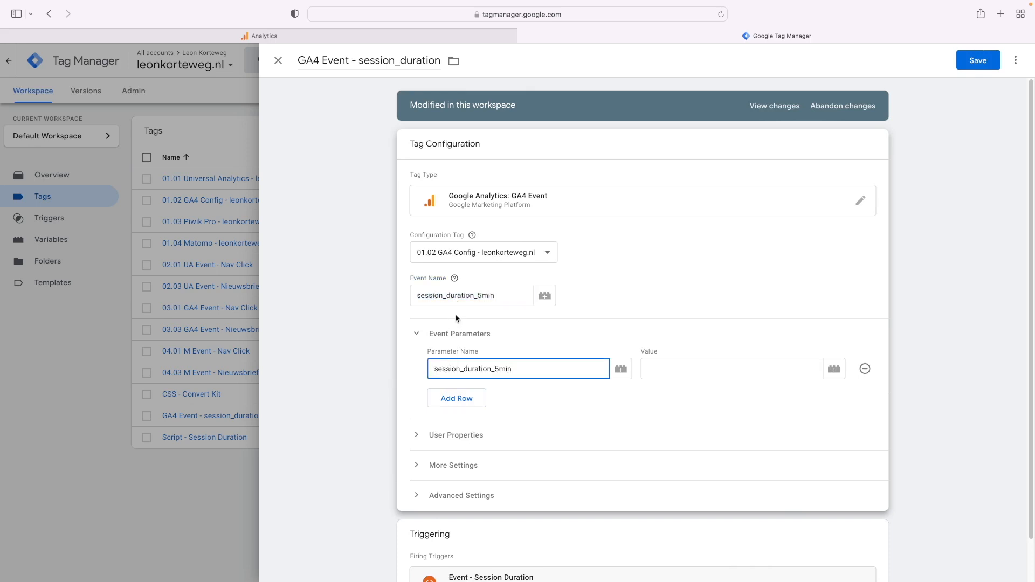
{"action": "type", "text": "_count"}
{"action": "double_click", "coordinate": [460, 369]}
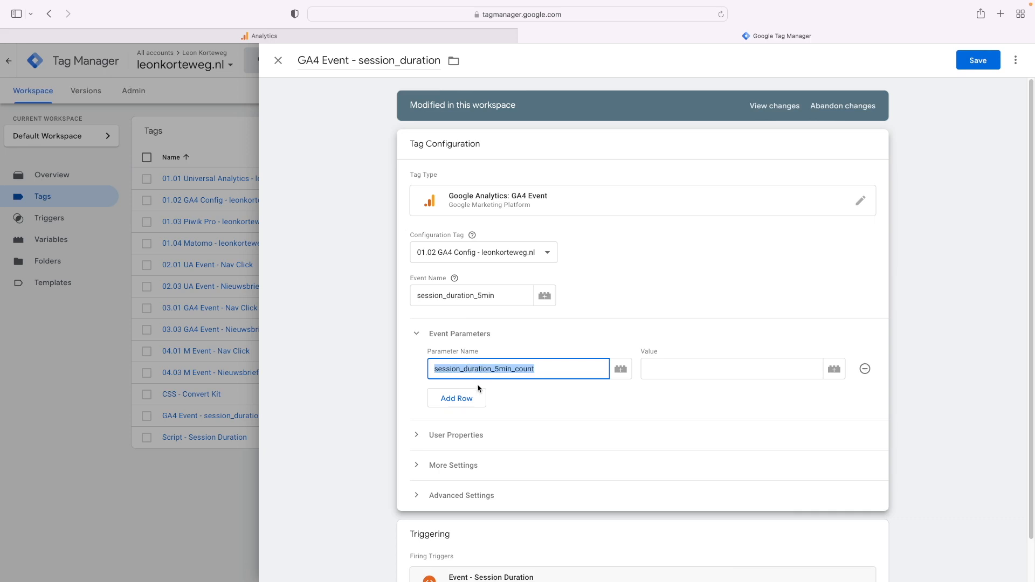
Step: Set the session_duration_5min_count parameter's value to 1 and save the tag
{"action": "left_click", "coordinate": [653, 369]}
{"action": "type", "text": "1"}
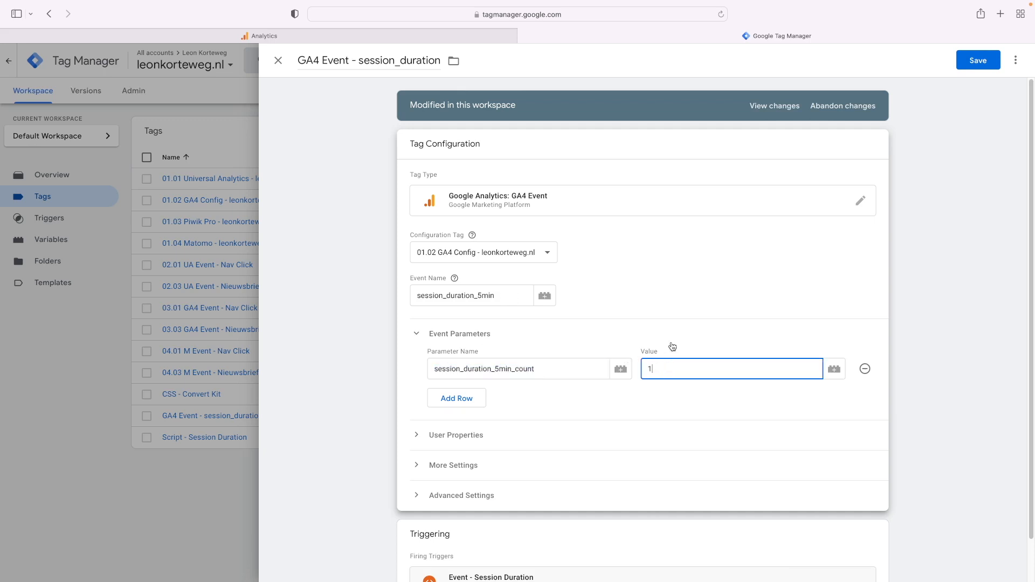
{"action": "left_click", "coordinate": [977, 60]}
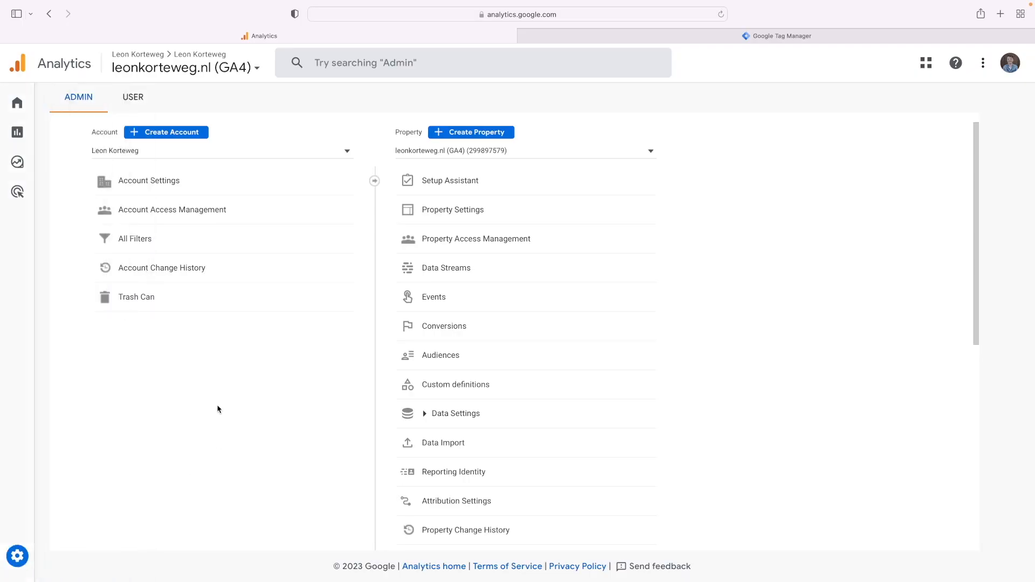
Step: In the property's custom definitions, start a custom metric named Contact form submit with the description "How many contact forms have been submitted?"
{"action": "left_click", "coordinate": [473, 386]}
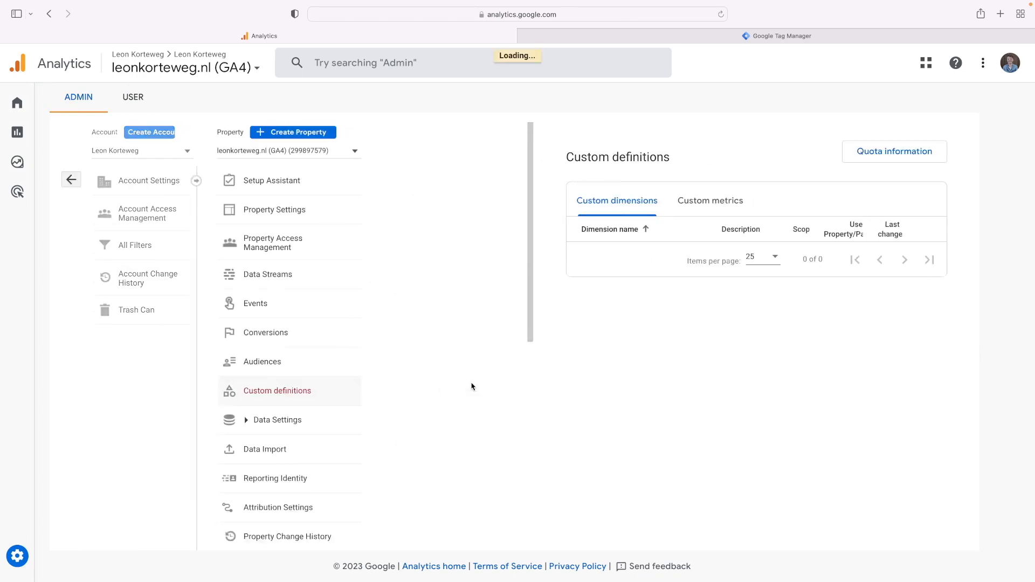
{"action": "left_click", "coordinate": [407, 206]}
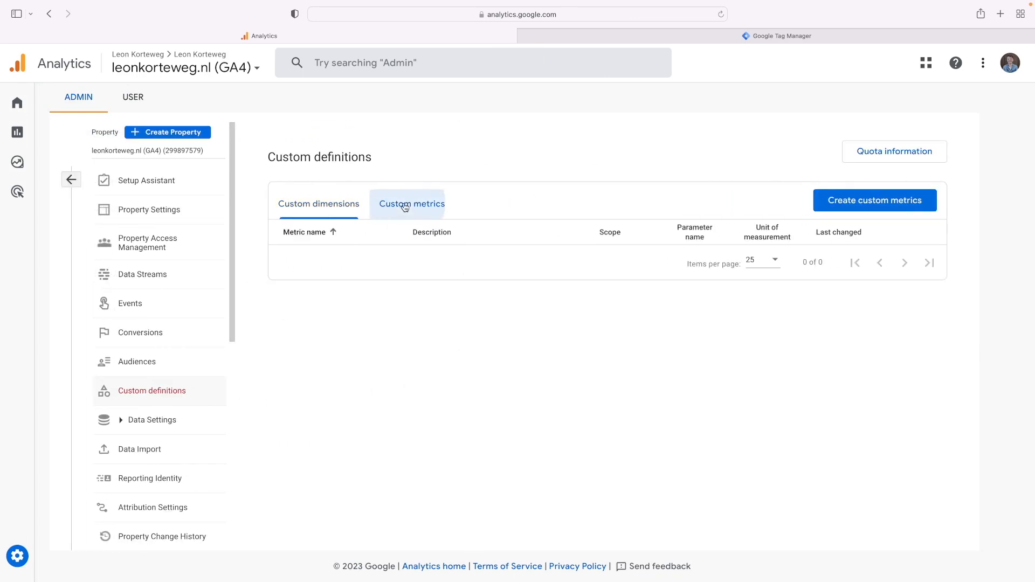
{"action": "left_click", "coordinate": [848, 208]}
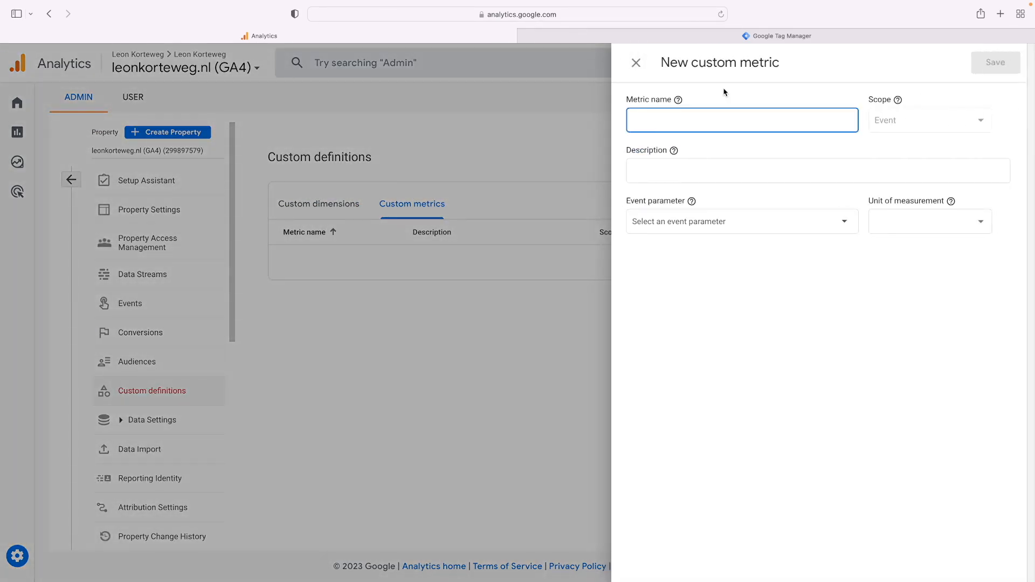
{"action": "type", "text": "Contact form submit"}
{"action": "left_click", "coordinate": [680, 172]}
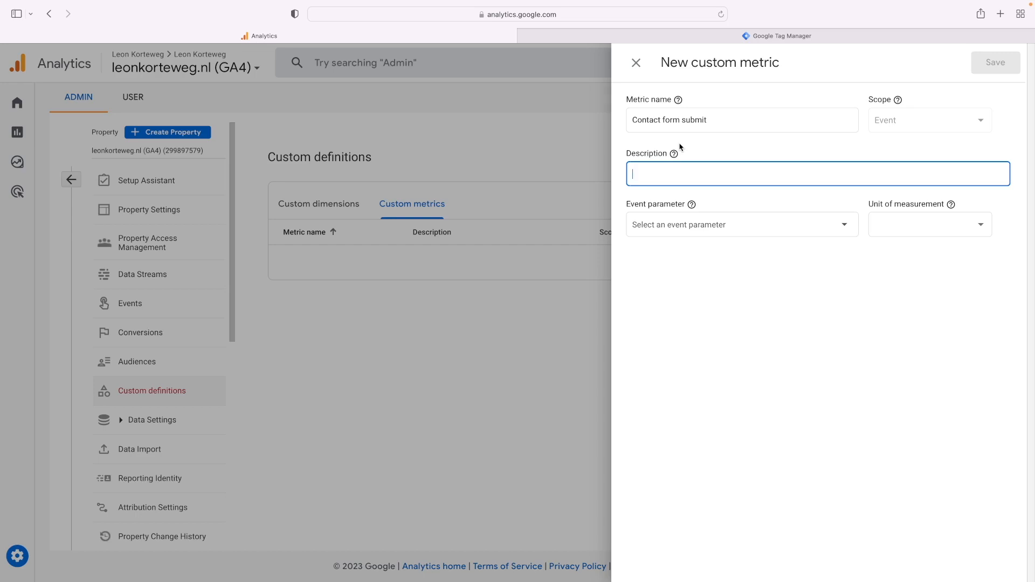
{"action": "type", "text": "How many contact forms have been submitted?"}
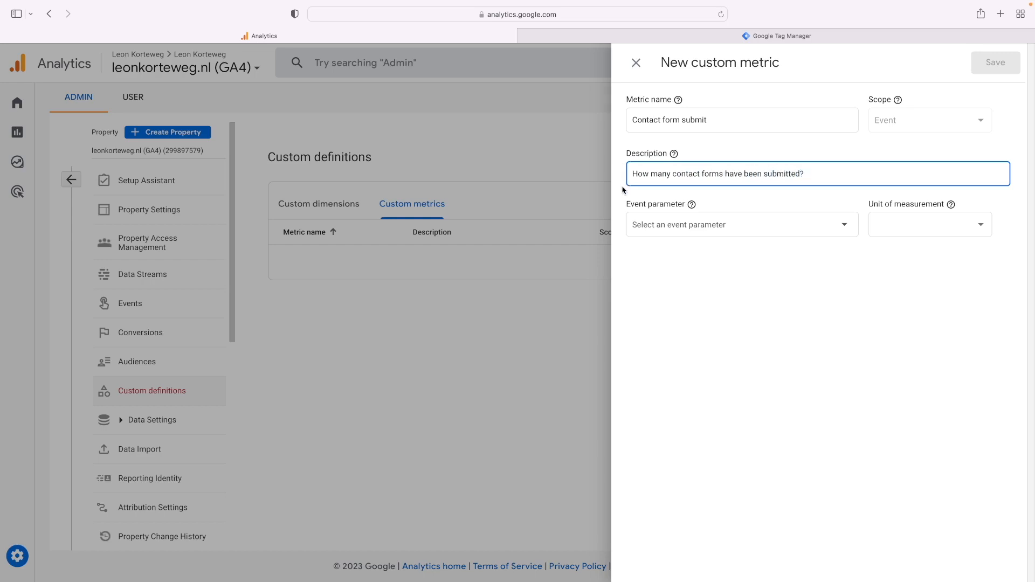
Step: Set the new metric's event parameter to contact_form_submit_count
{"action": "left_click", "coordinate": [644, 224]}
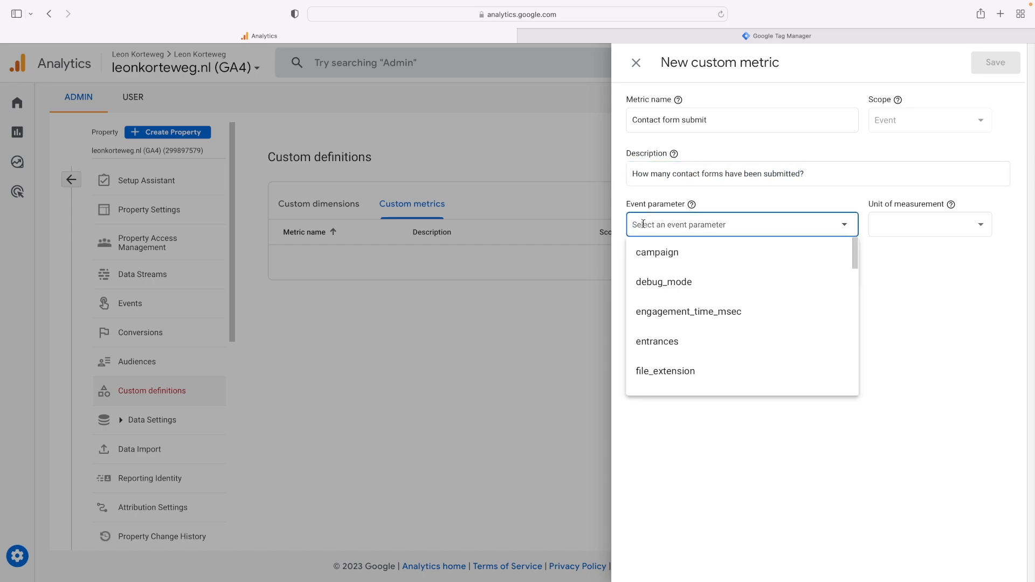
{"action": "type", "text": "contact_form_submit_count"}
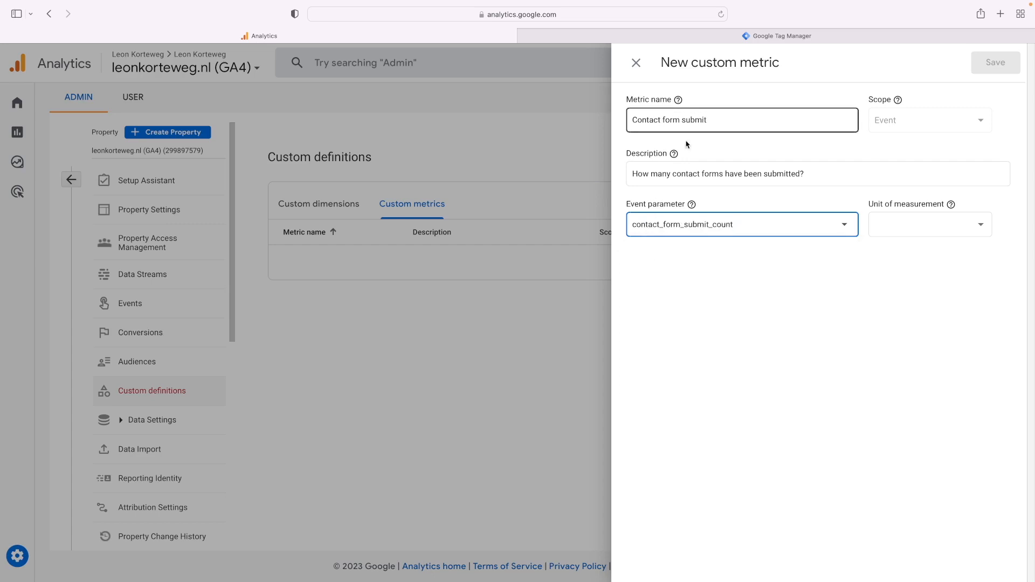
{"action": "double_click", "coordinate": [675, 224]}
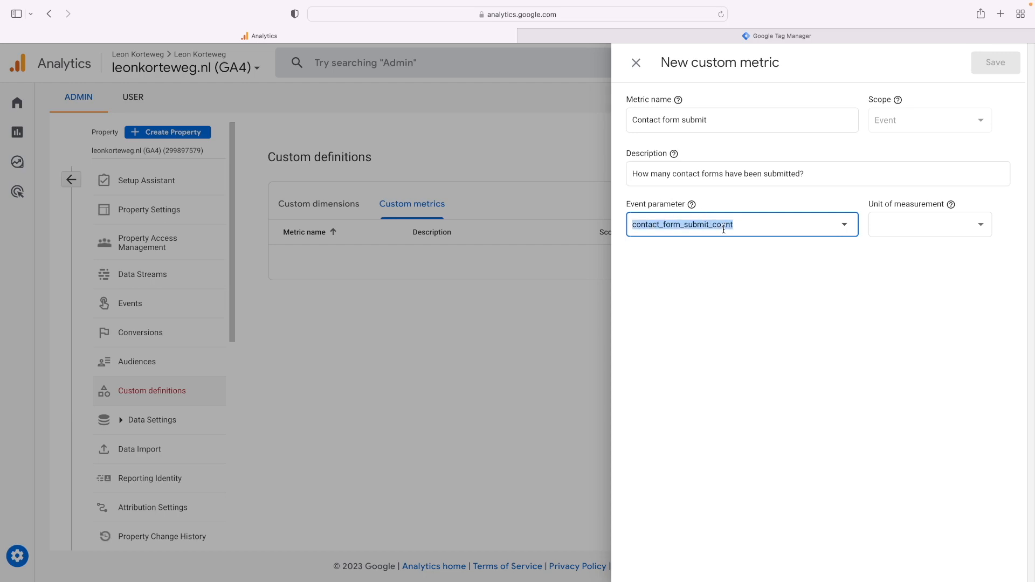
Step: Set the Contact form submit metric's unit of measurement to Standard and save the metric
{"action": "left_click", "coordinate": [899, 226]}
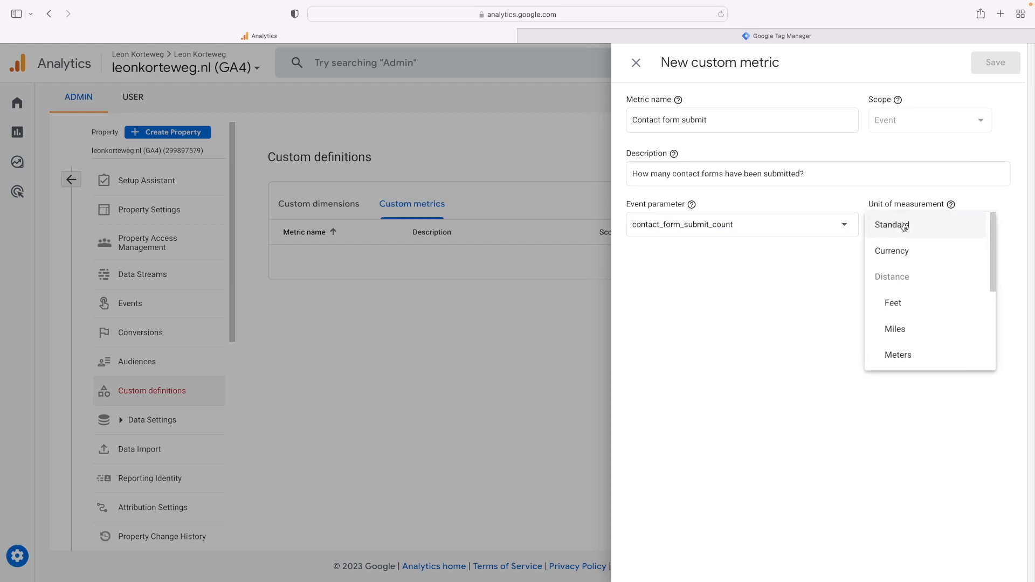
{"action": "left_click", "coordinate": [899, 227]}
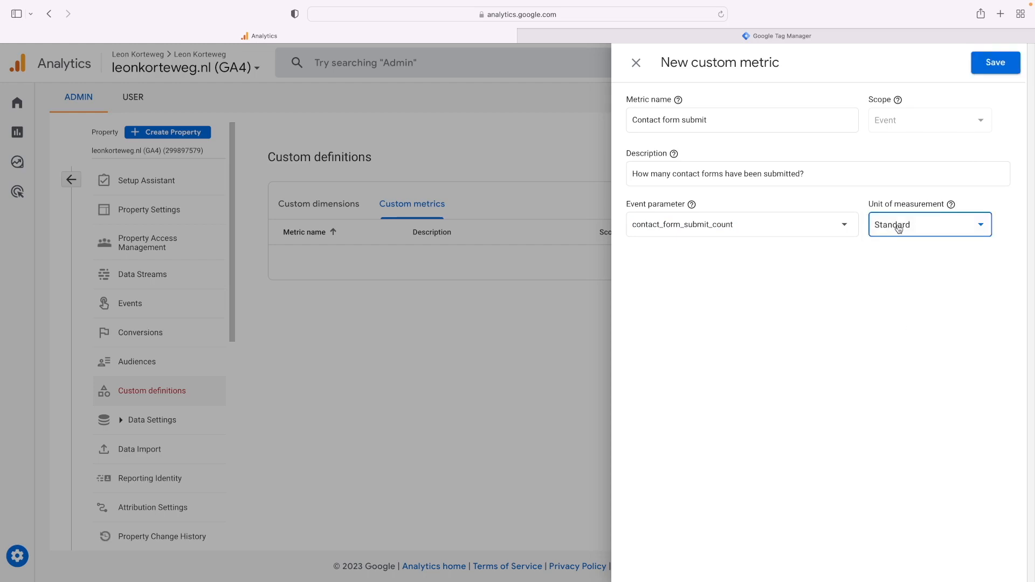
{"action": "left_click", "coordinate": [899, 229]}
{"action": "scroll", "coordinate": [893, 304], "scroll_direction": "down", "scroll_amount": 3}
{"action": "scroll", "coordinate": [894, 323], "scroll_direction": "up", "scroll_amount": 3}
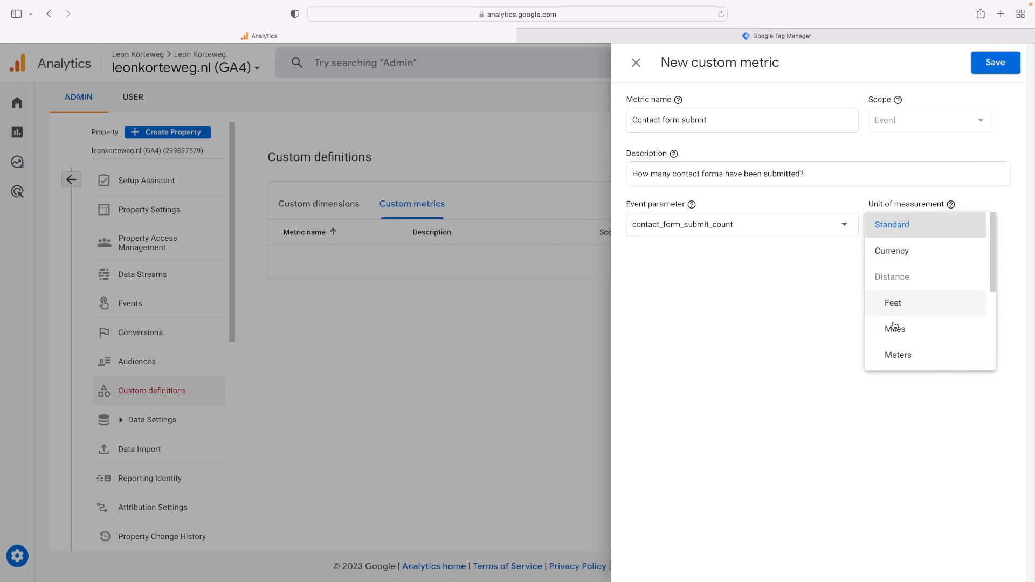
{"action": "left_click", "coordinate": [913, 231]}
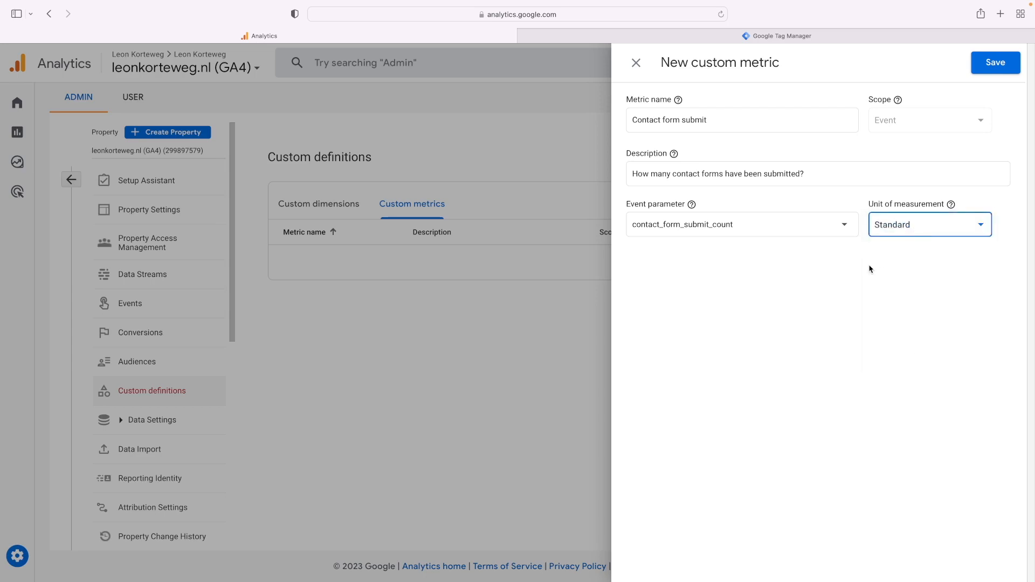
{"action": "left_click", "coordinate": [997, 64]}
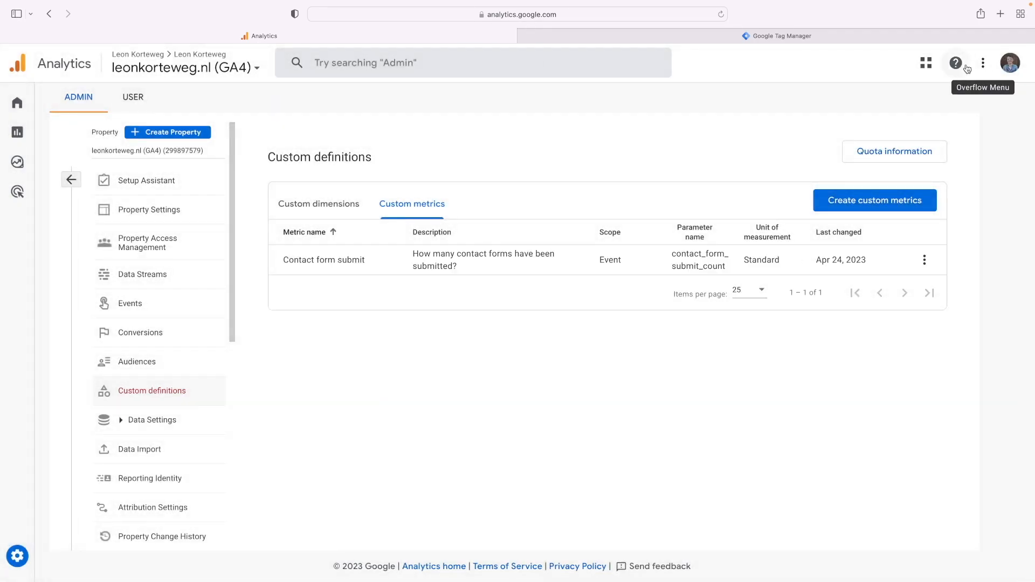
Step: Start another custom metric named Quality Visits with the description "How many users have viewed the site for 5 minutes or longer?"
{"action": "left_click", "coordinate": [903, 203]}
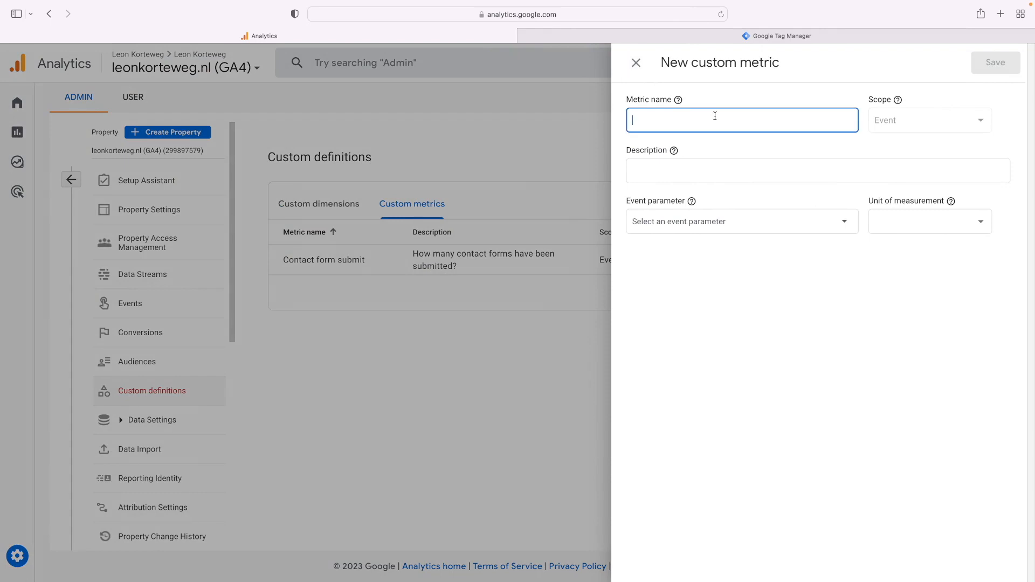
{"action": "type", "text": "Quality Visits"}
{"action": "key", "text": "Tab"}
{"action": "key", "text": "Tab"}
{"action": "key", "text": "Tab"}
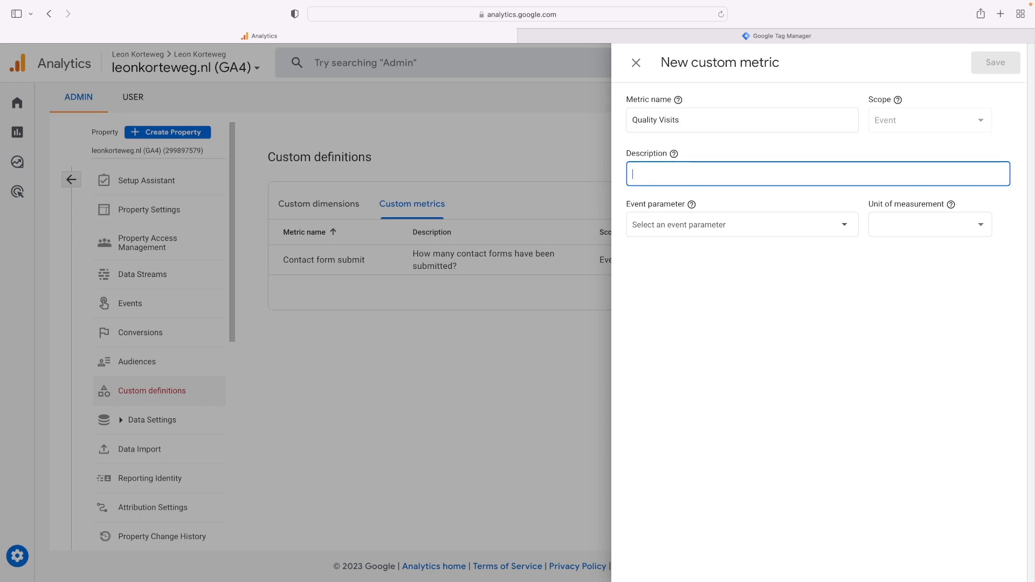
{"action": "type", "text": "How many users have viewed the site for 5 min"}
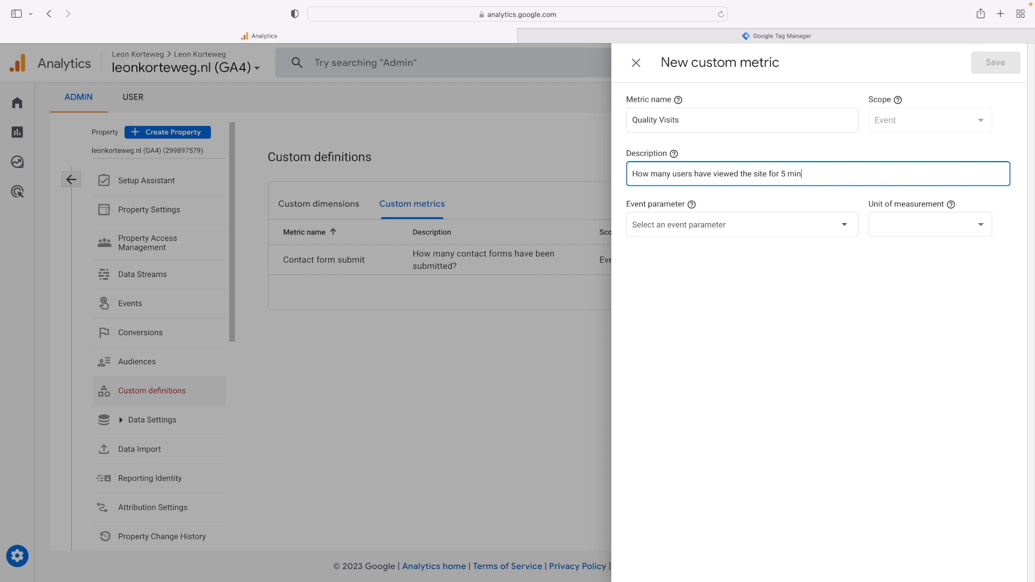
{"action": "type", "text": "utes or longer?"}
Step: Assign the session_duration_5min_count parameter with the Standard unit to the Quality Visits metric and save it
{"action": "key", "text": "Tab"}
{"action": "key", "text": "space"}
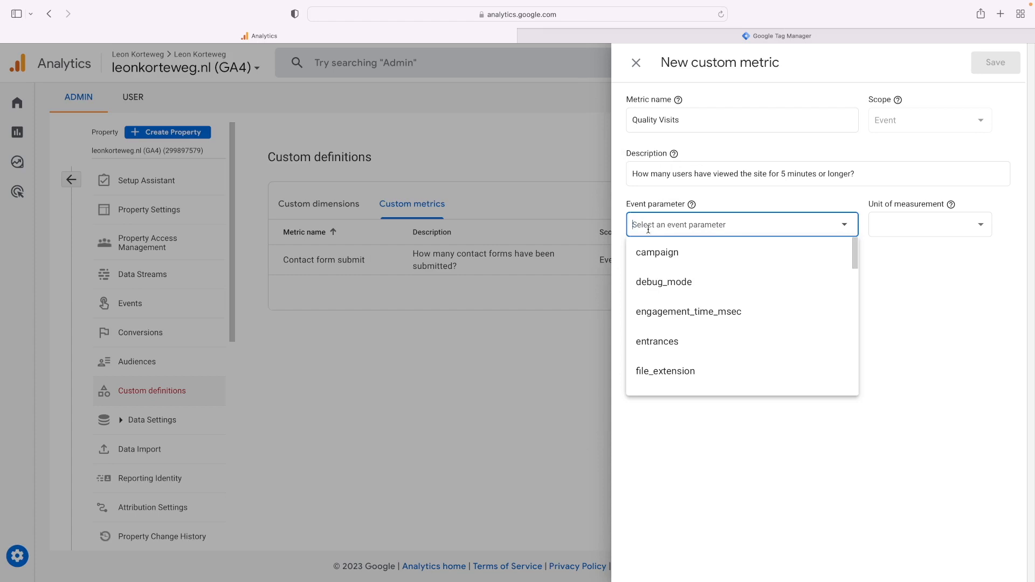
{"action": "type", "text": "session_duration_5min_count"}
{"action": "left_click", "coordinate": [886, 221]}
{"action": "left_click", "coordinate": [893, 225]}
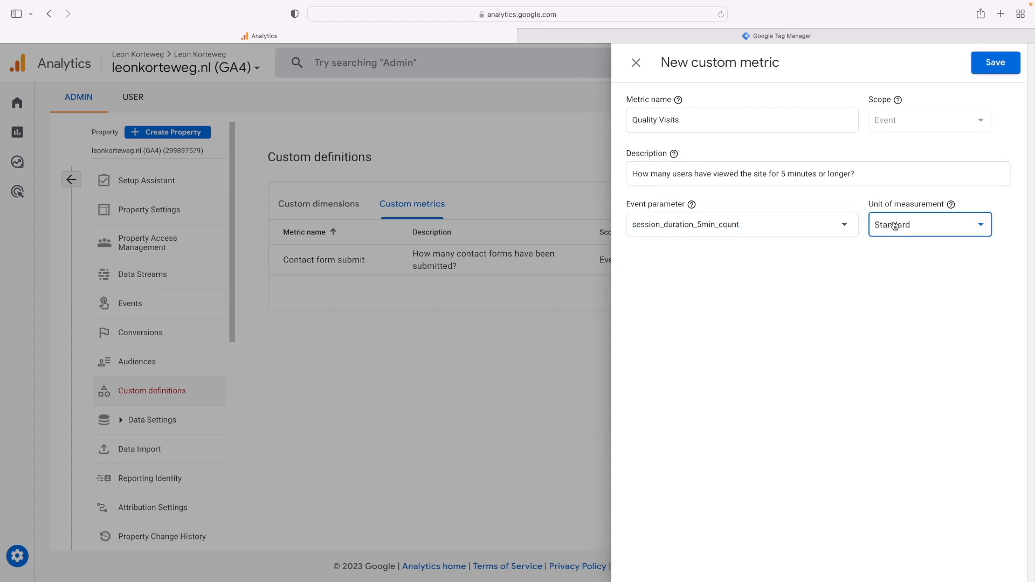
{"action": "left_click", "coordinate": [997, 69]}
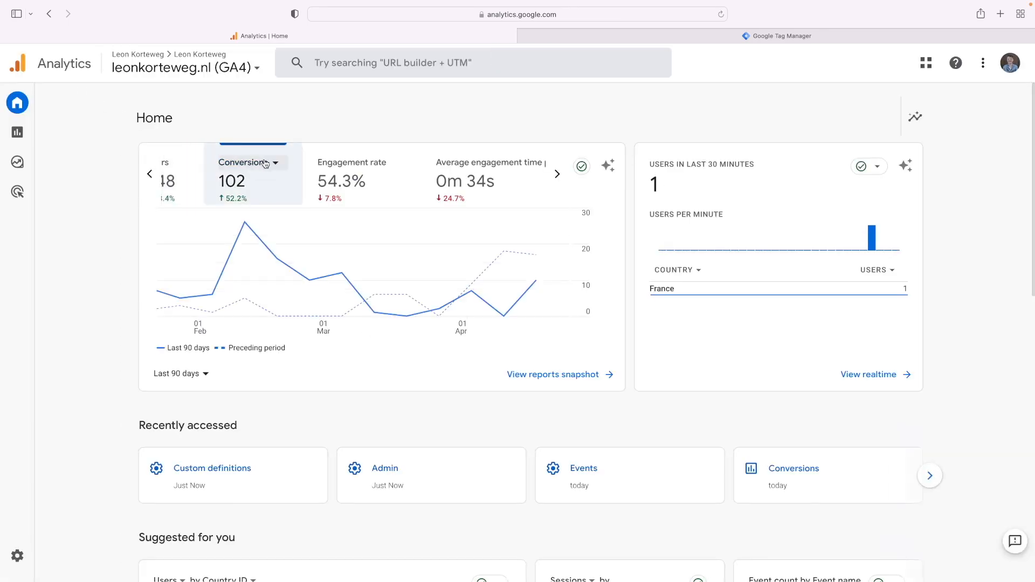
Step: On the Home overview card, replace Conversions with Contact form submit and Engagement rate with Quality Visits
{"action": "left_click", "coordinate": [269, 162]}
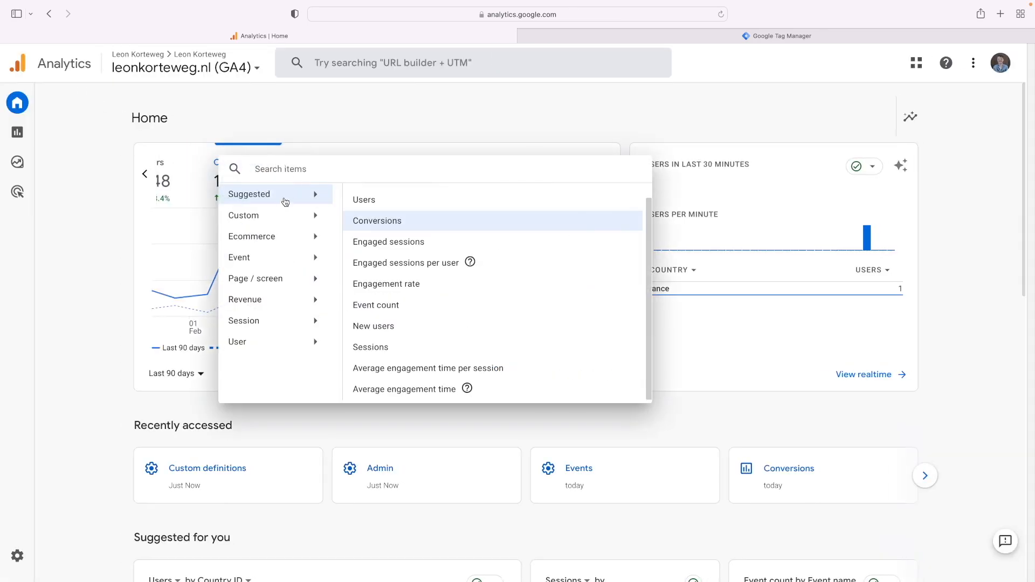
{"action": "mouse_move", "coordinate": [251, 216]}
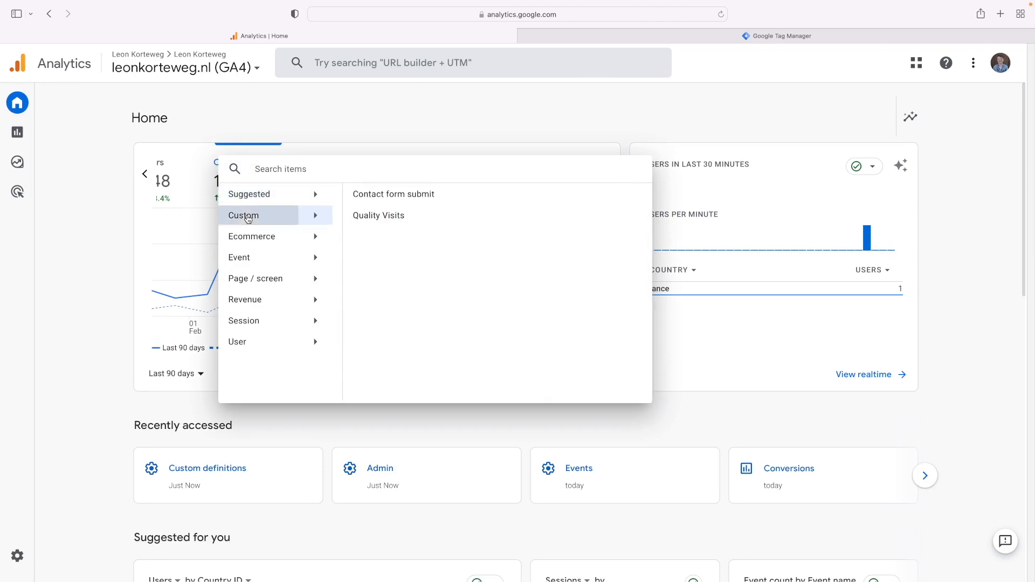
{"action": "left_click", "coordinate": [399, 200]}
{"action": "left_click", "coordinate": [362, 164]}
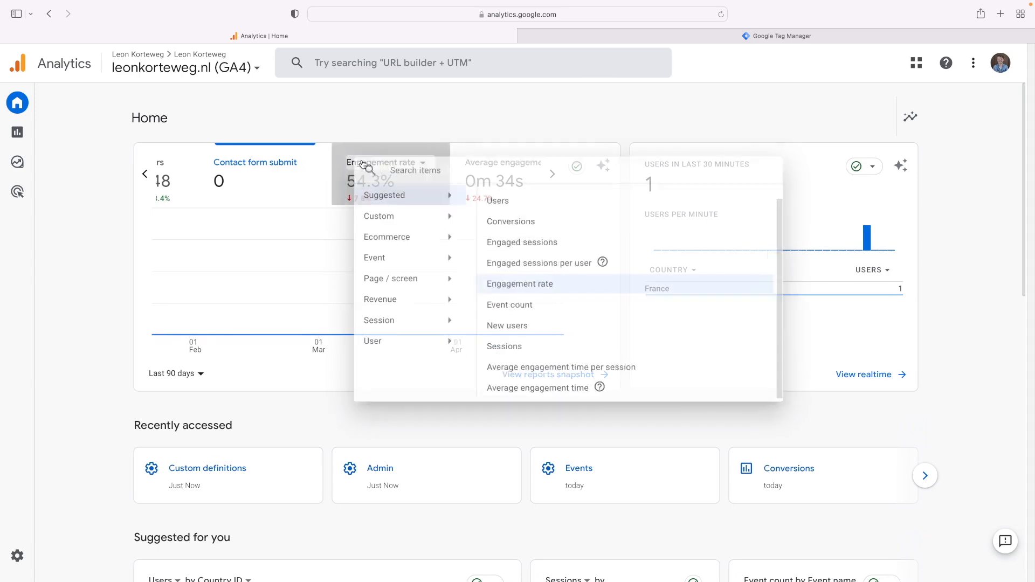
{"action": "mouse_move", "coordinate": [445, 216]}
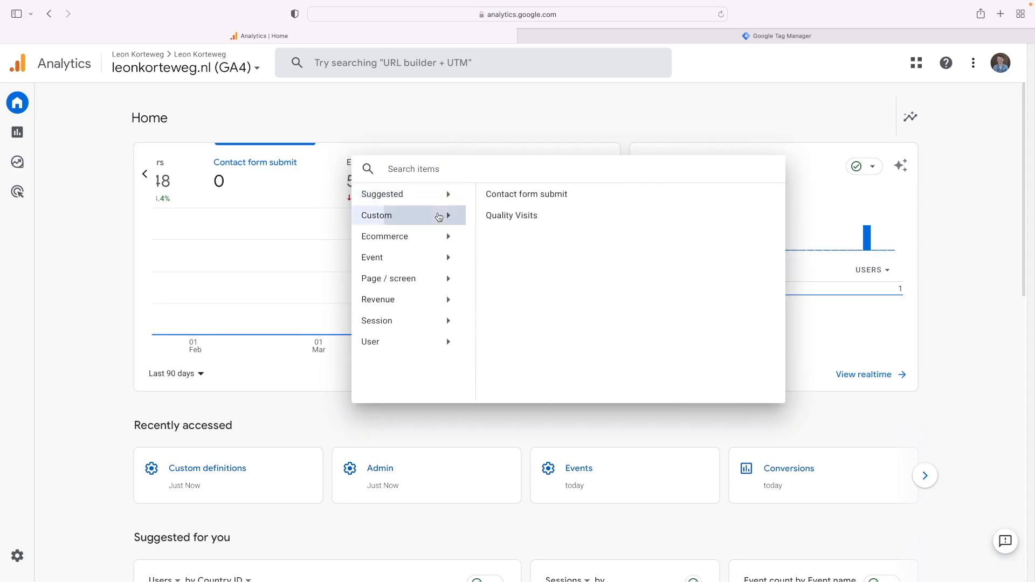
{"action": "left_click", "coordinate": [500, 221]}
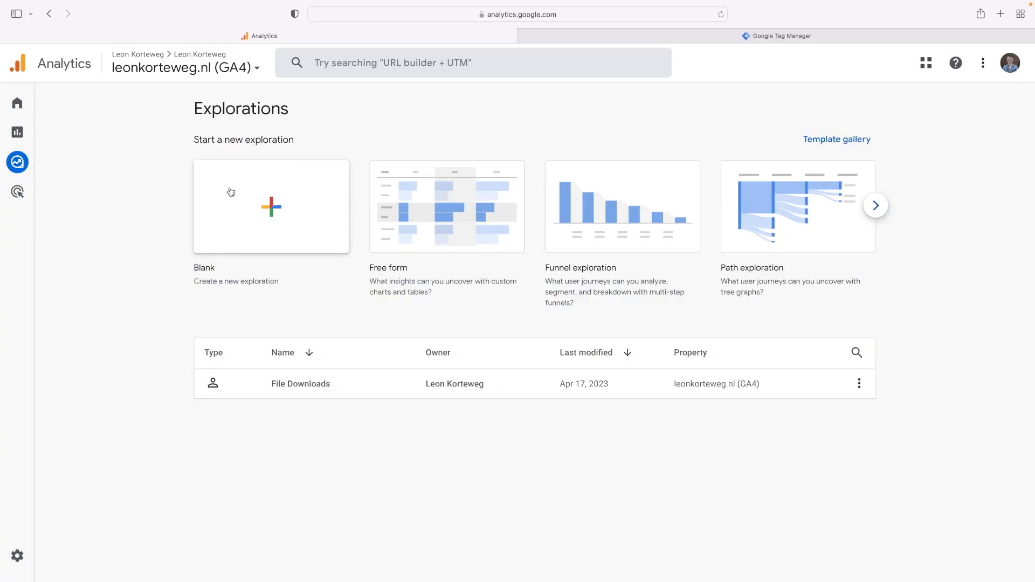
Step: Create a blank exploration and import the Session source / medium dimension into it
{"action": "left_click", "coordinate": [278, 210]}
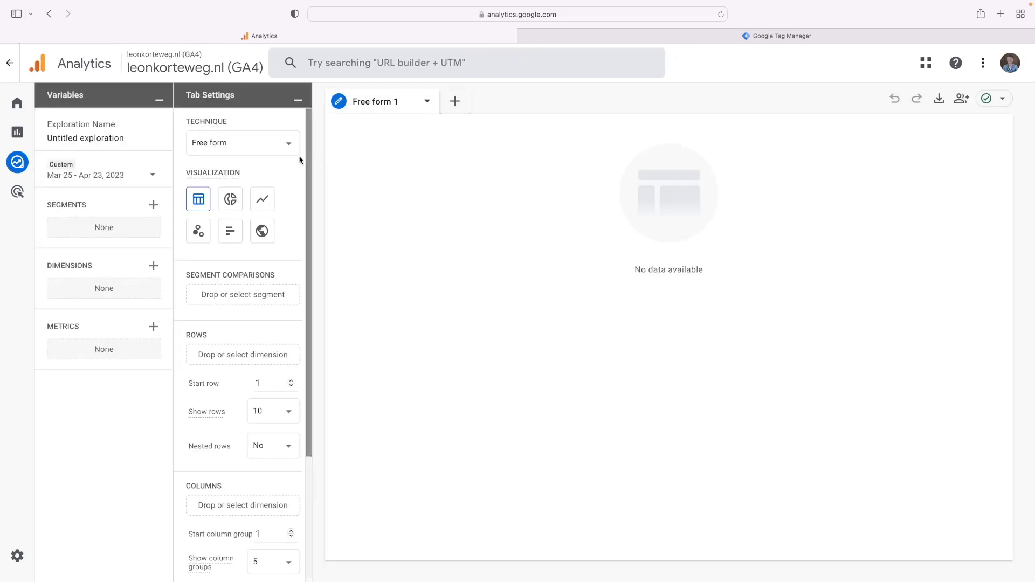
{"action": "left_click", "coordinate": [154, 266]}
{"action": "type", "text": "session source"}
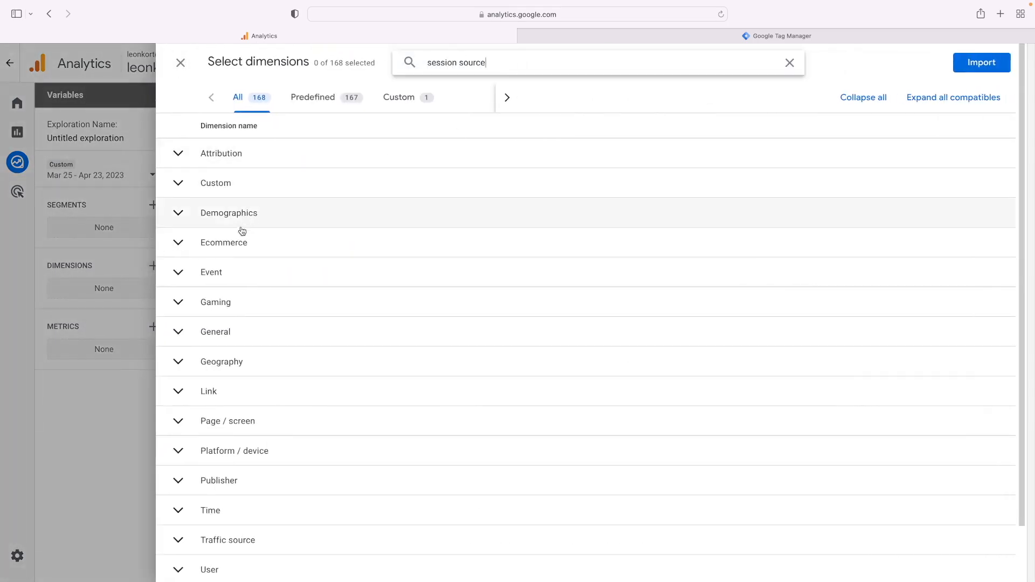
{"action": "left_click", "coordinate": [330, 205]}
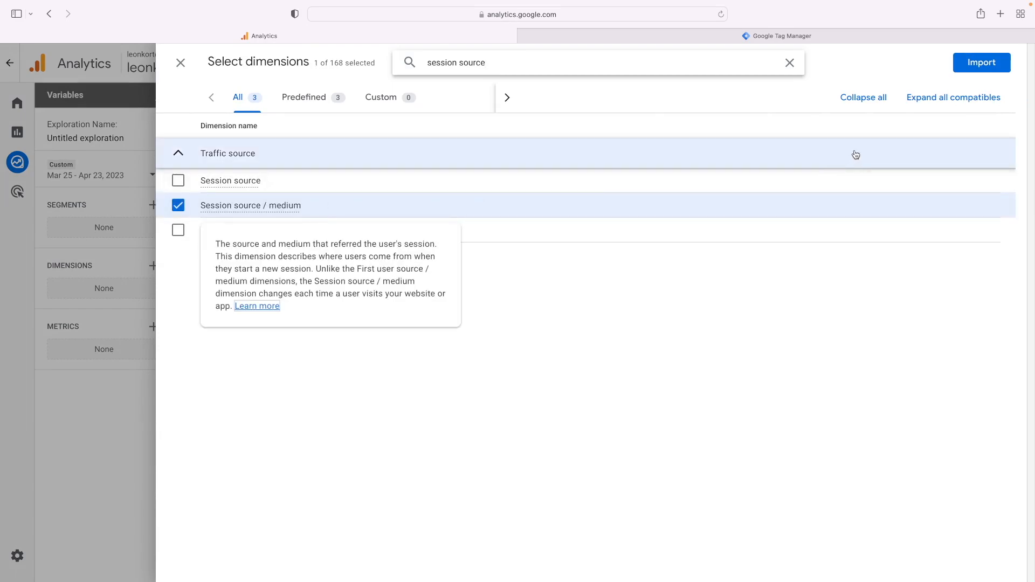
{"action": "left_click", "coordinate": [989, 68]}
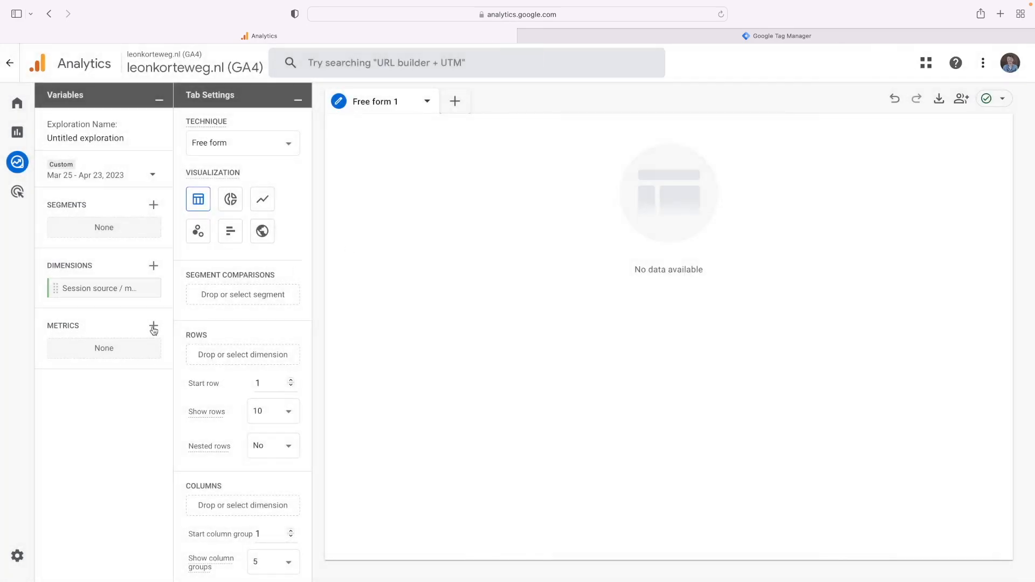
Step: Import the Conversions and Active users metrics into the exploration
{"action": "left_click", "coordinate": [154, 327]}
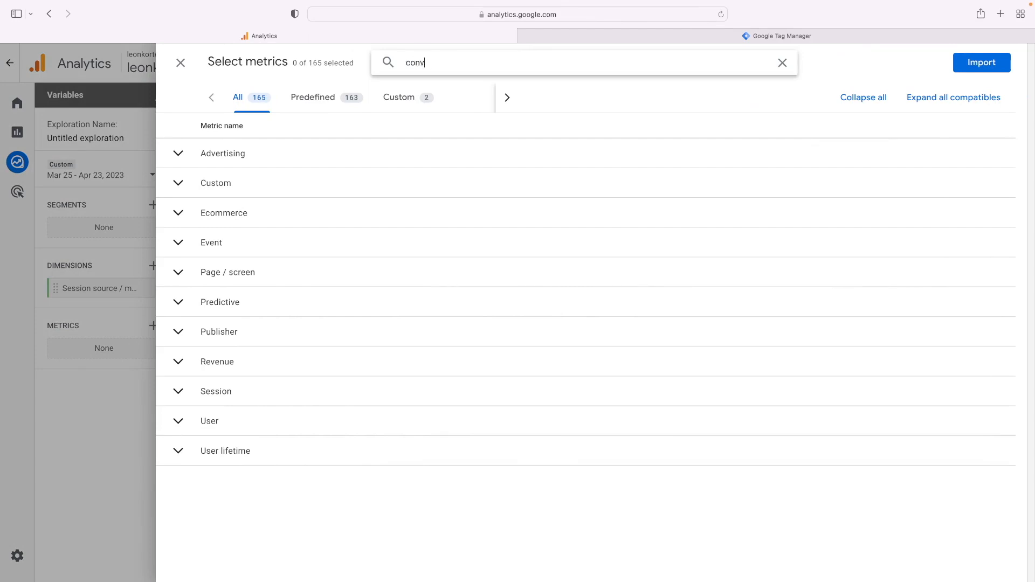
{"action": "type", "text": "convers"}
{"action": "left_click", "coordinate": [217, 235]}
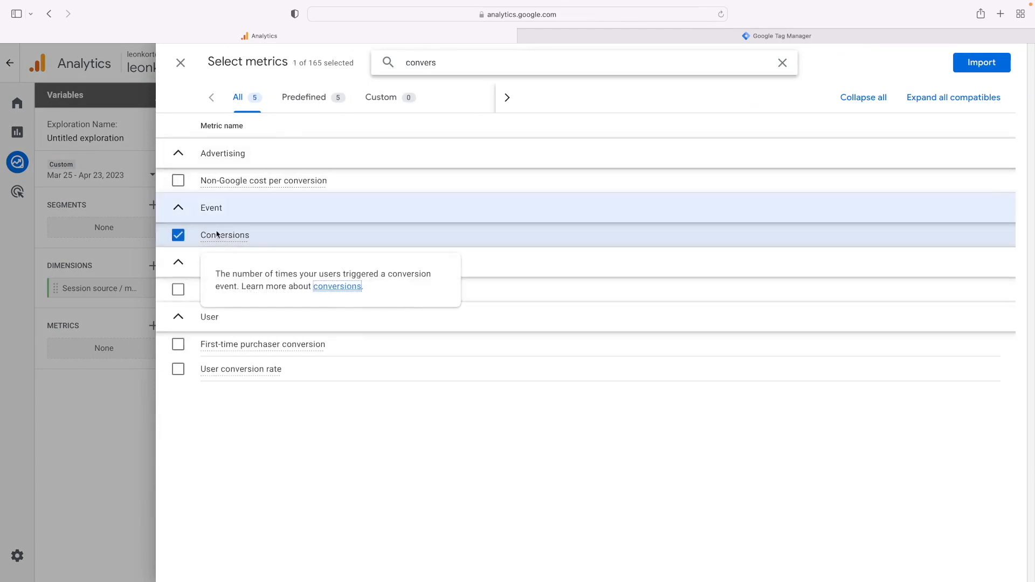
{"action": "double_click", "coordinate": [436, 62]}
{"action": "type", "text": "users"}
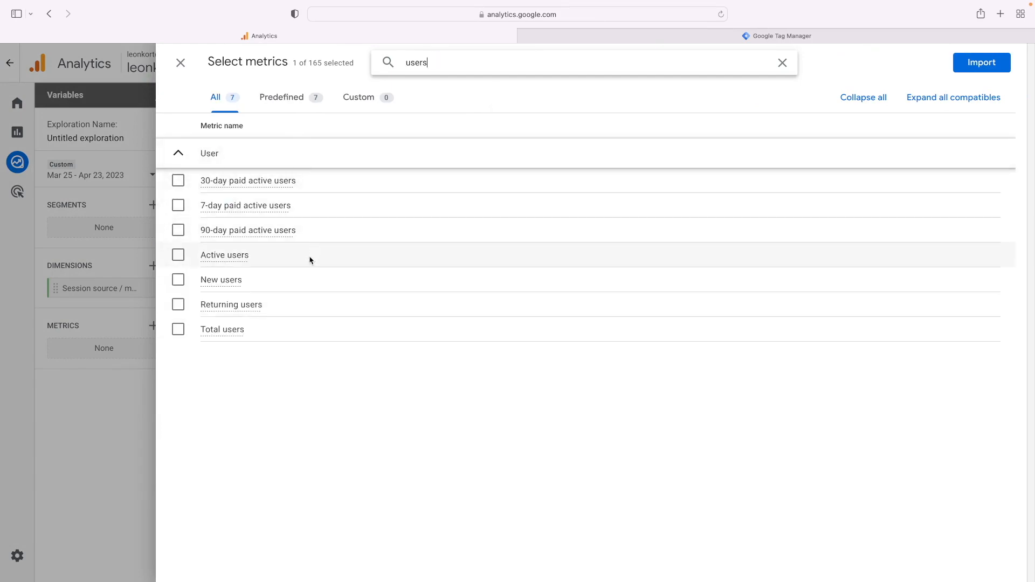
{"action": "left_click", "coordinate": [317, 256]}
{"action": "left_click", "coordinate": [965, 65]}
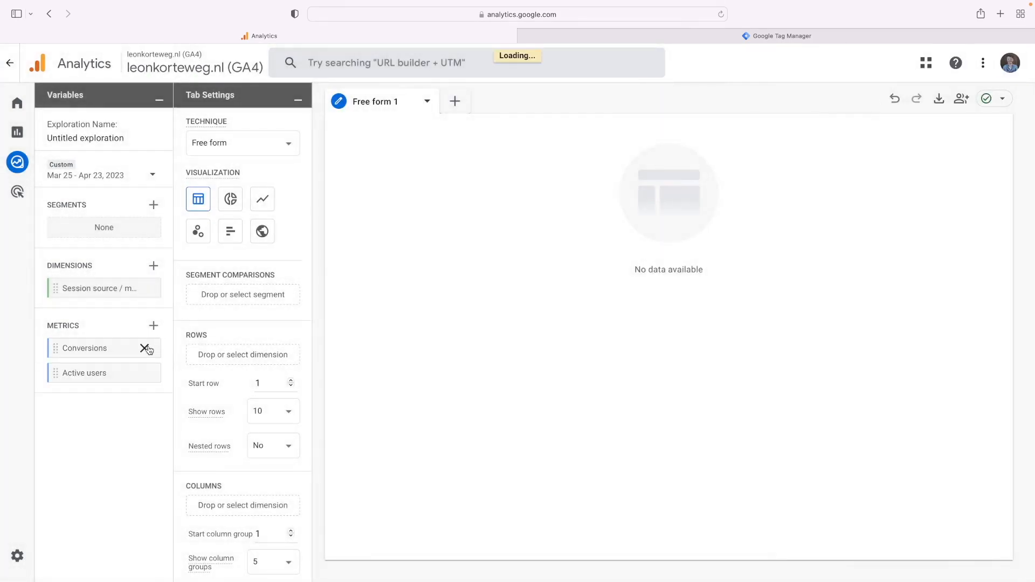
Step: Use Session source / medium as the row dimension of the free-form table
{"action": "left_click_drag", "start_coordinate": [120, 370], "coordinate": [144, 382]}
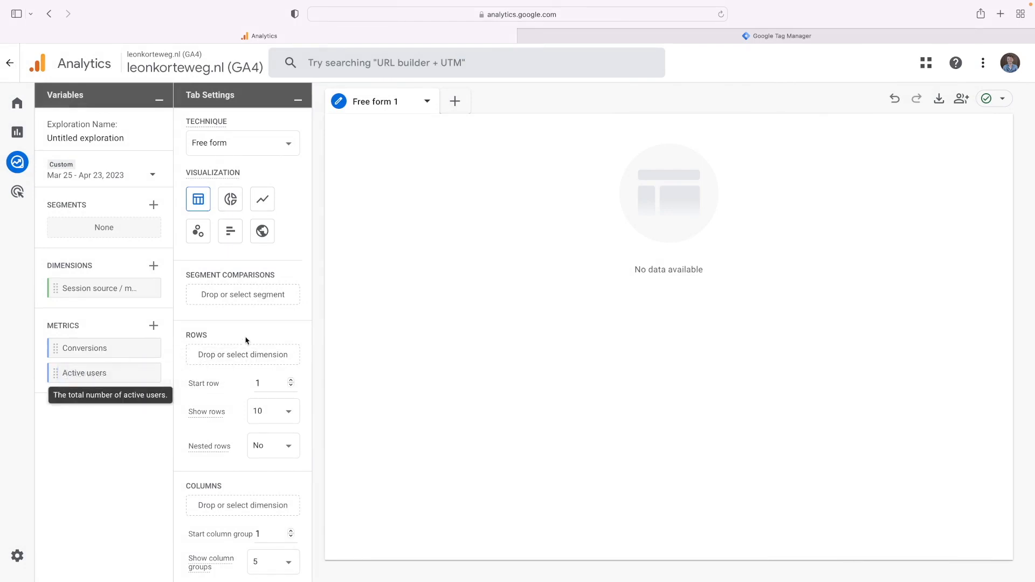
{"action": "scroll", "coordinate": [246, 340], "scroll_direction": "down", "scroll_amount": 3}
{"action": "left_click_drag", "start_coordinate": [120, 282], "coordinate": [227, 229]}
{"action": "scroll", "coordinate": [224, 291], "scroll_direction": "down", "scroll_amount": 1}
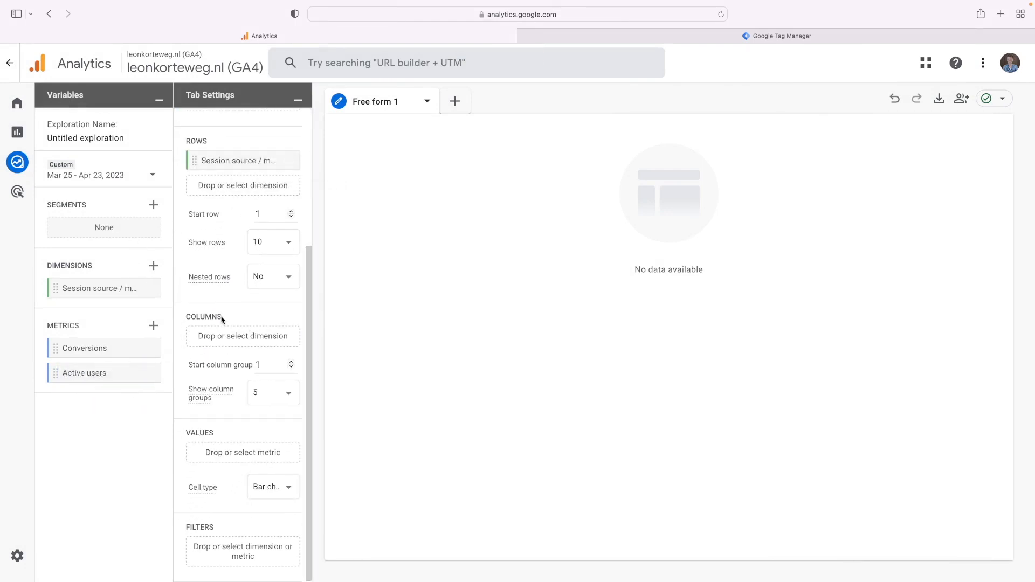
Step: Add Active users and Conversions as the values of the free-form table
{"action": "left_click", "coordinate": [205, 457]}
{"action": "left_click", "coordinate": [238, 490]}
{"action": "left_click", "coordinate": [234, 481]}
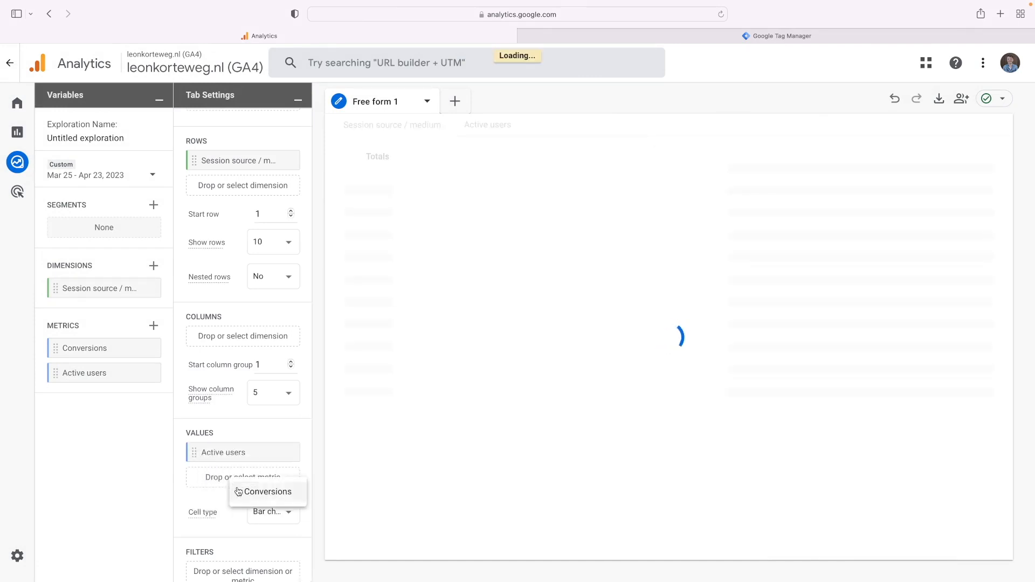
{"action": "left_click", "coordinate": [238, 492]}
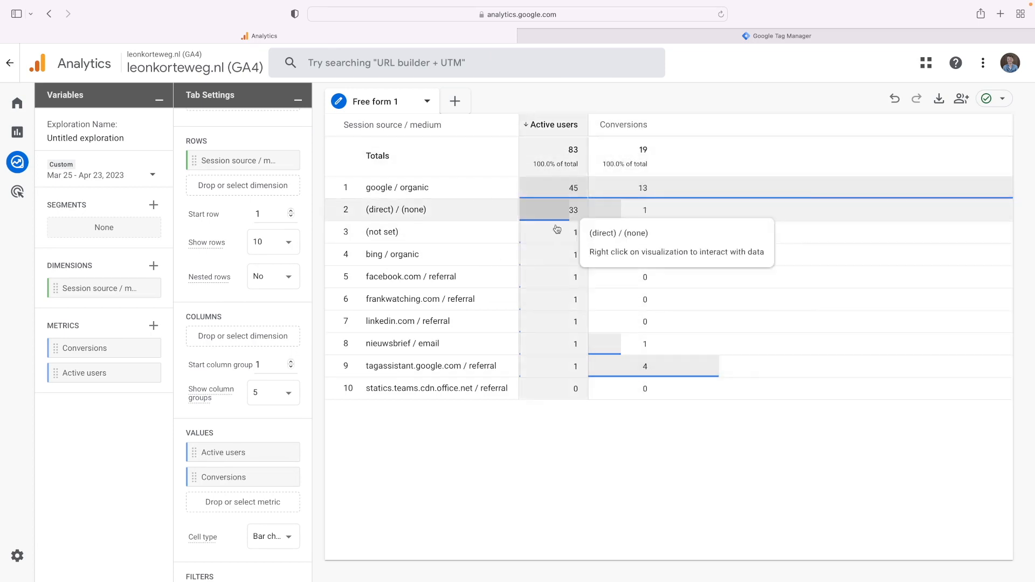
Step: Import the Event name dimension into the exploration
{"action": "left_click", "coordinate": [154, 266]}
{"action": "left_click", "coordinate": [516, 60]}
{"action": "type", "text": "event"}
{"action": "left_click", "coordinate": [178, 179]}
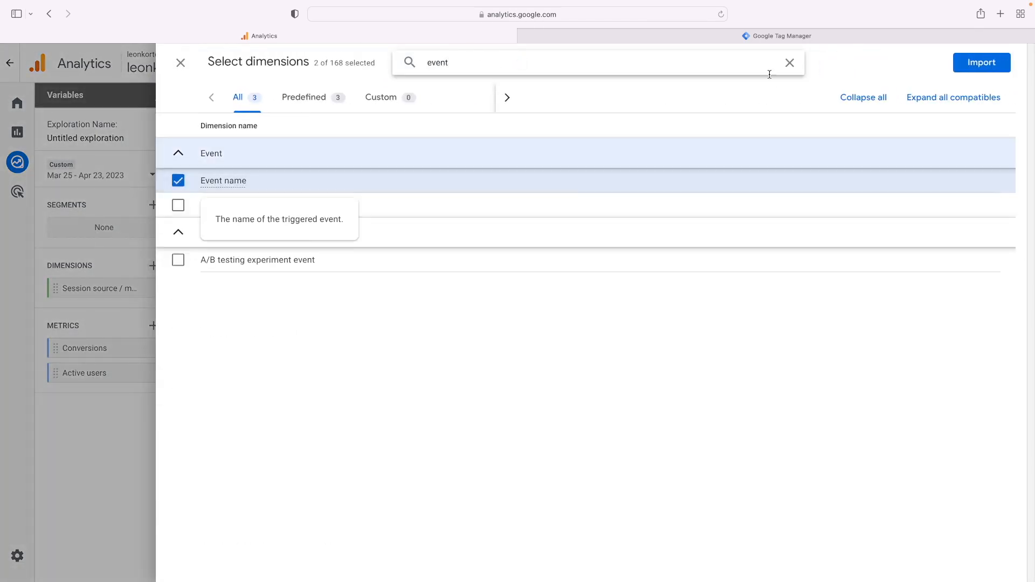
{"action": "left_click", "coordinate": [982, 62]}
Step: Try filtering the table to event names containing contact_form_submit, and remove that filter again
{"action": "scroll", "coordinate": [250, 344], "scroll_direction": "down", "scroll_amount": 2}
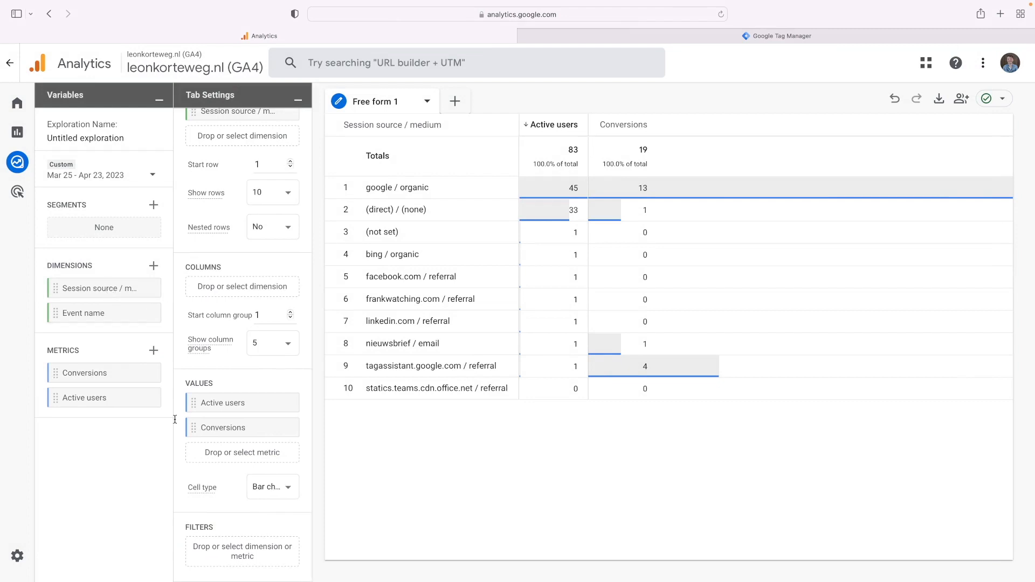
{"action": "left_click_drag", "start_coordinate": [111, 315], "coordinate": [162, 534]}
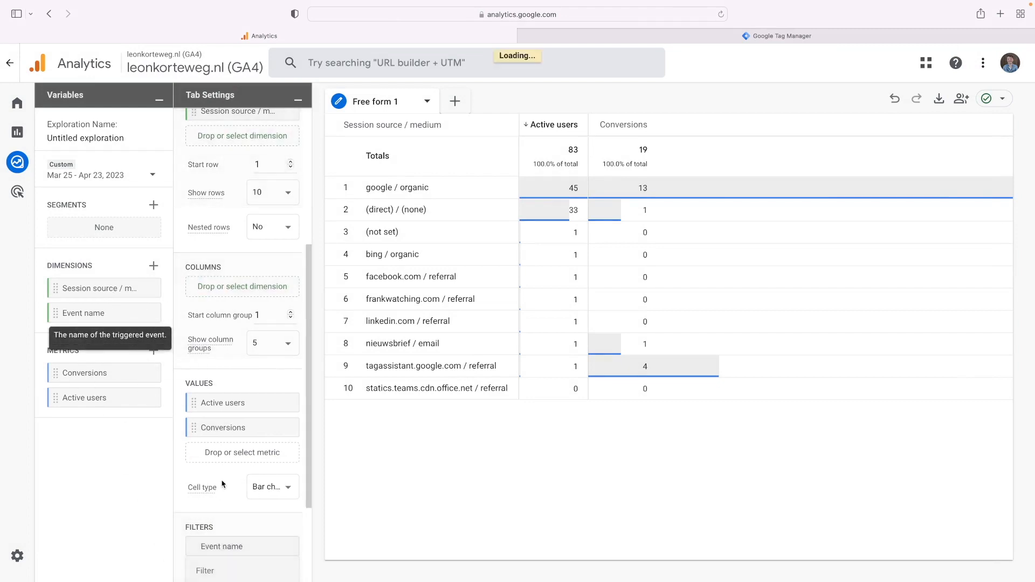
{"action": "scroll", "coordinate": [243, 448], "scroll_direction": "down", "scroll_amount": 3}
{"action": "left_click", "coordinate": [248, 488]}
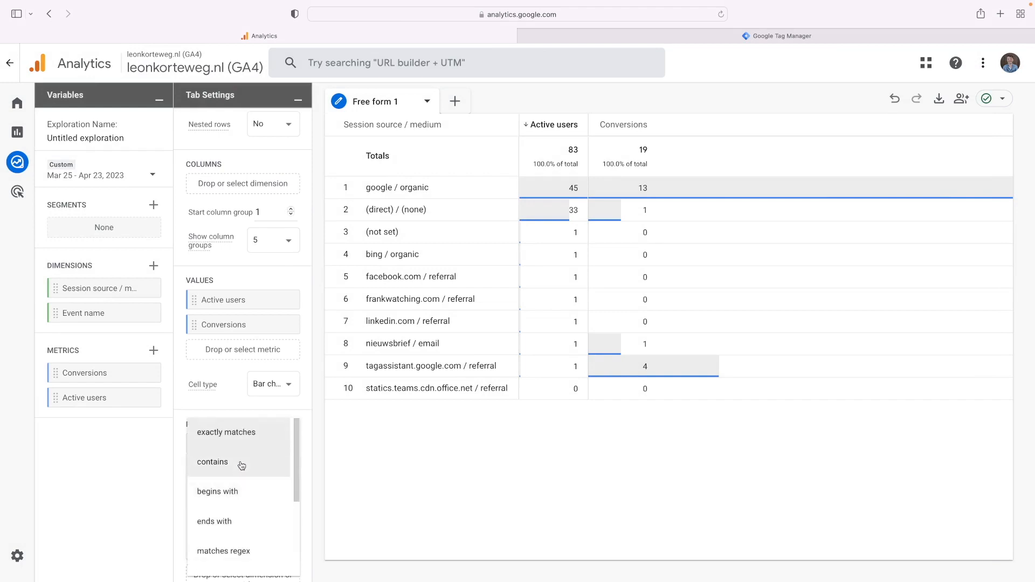
{"action": "left_click", "coordinate": [240, 464]}
{"action": "left_click", "coordinate": [229, 509]}
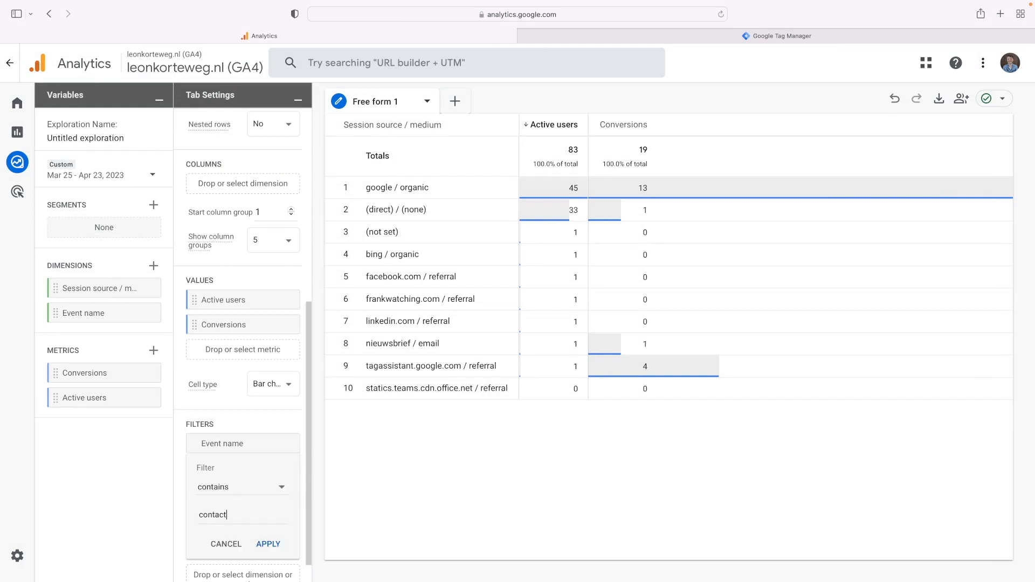
{"action": "type", "text": "contact"}
{"action": "left_click", "coordinate": [238, 539]}
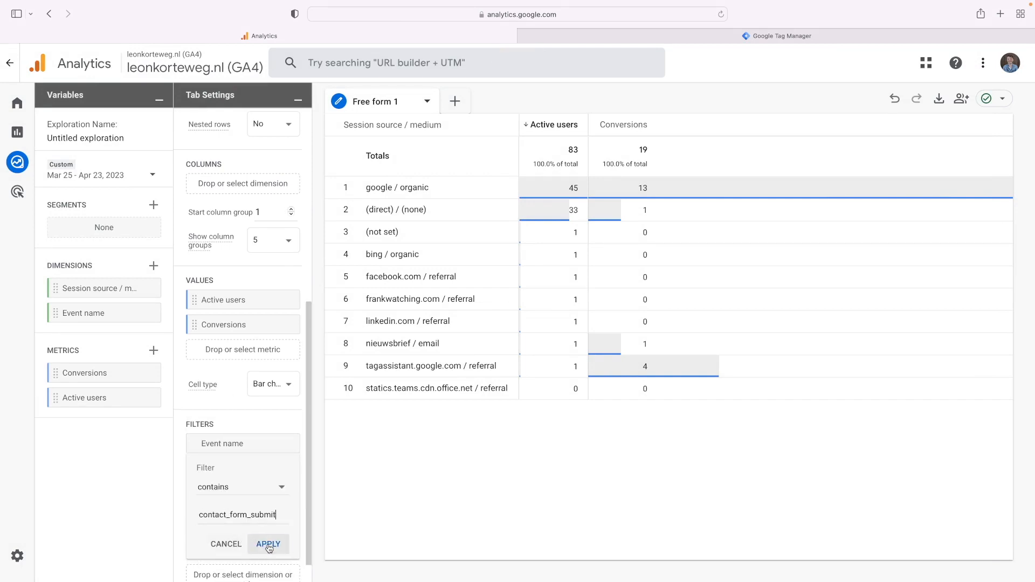
{"action": "left_click", "coordinate": [269, 544]}
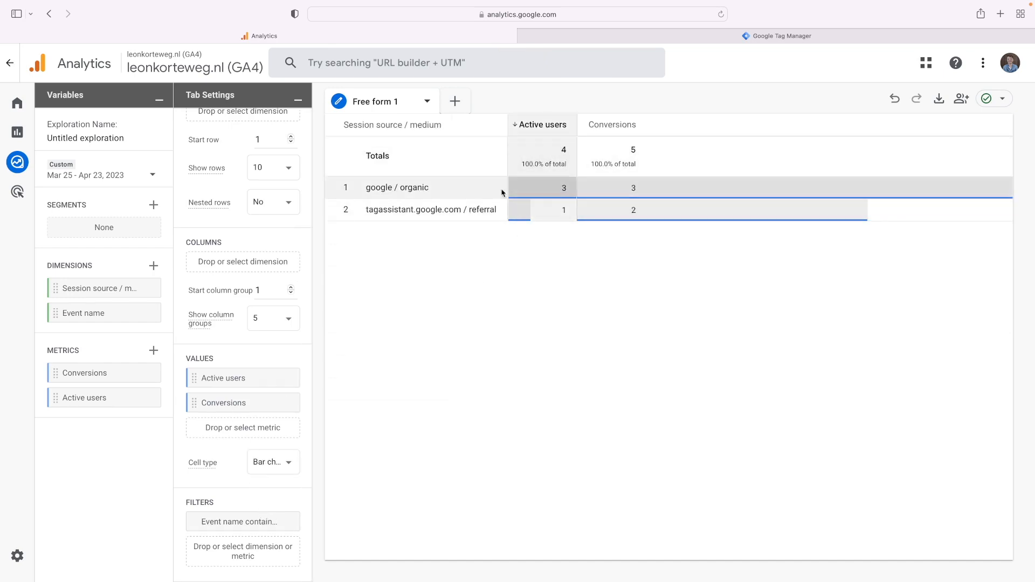
{"action": "left_click", "coordinate": [284, 521]}
Step: Use Event name as the column dimension of the table and look across the resulting event columns
{"action": "scroll", "coordinate": [250, 273], "scroll_direction": "up", "scroll_amount": 5}
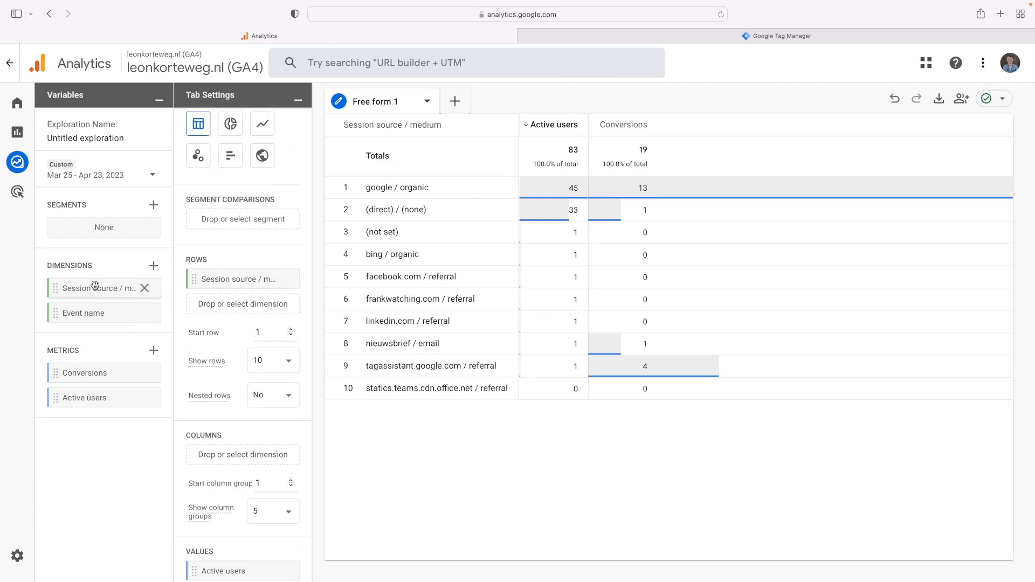
{"action": "left_click_drag", "start_coordinate": [85, 310], "coordinate": [221, 458]}
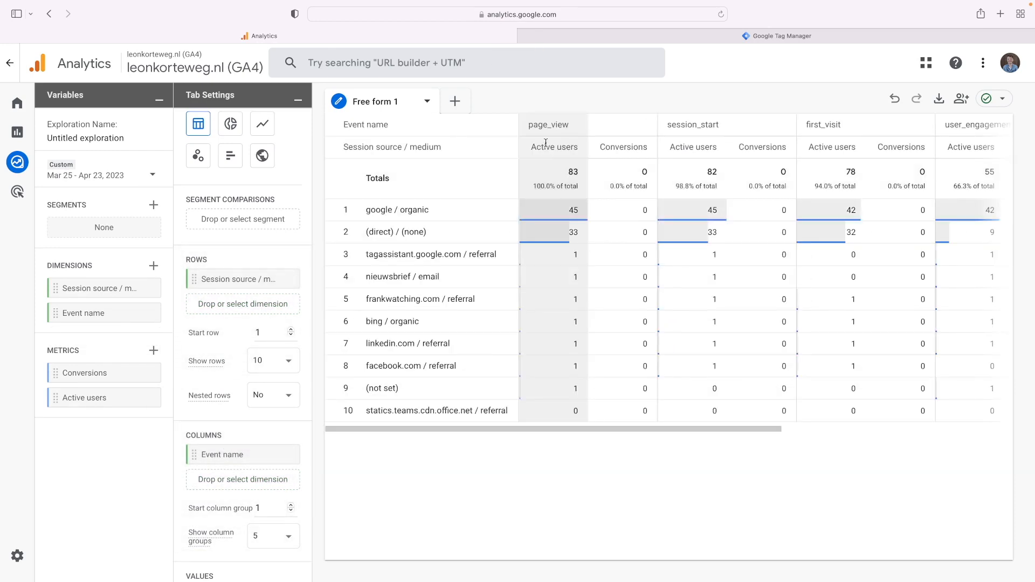
{"action": "scroll", "coordinate": [619, 211], "scroll_direction": "right", "scroll_amount": 10}
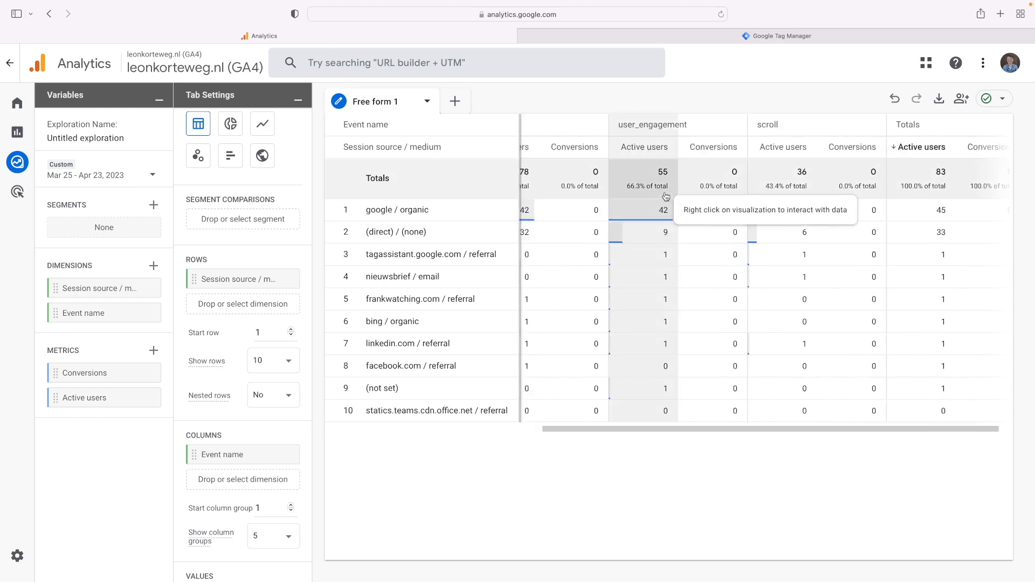
{"action": "scroll", "coordinate": [668, 207], "scroll_direction": "left", "scroll_amount": 4}
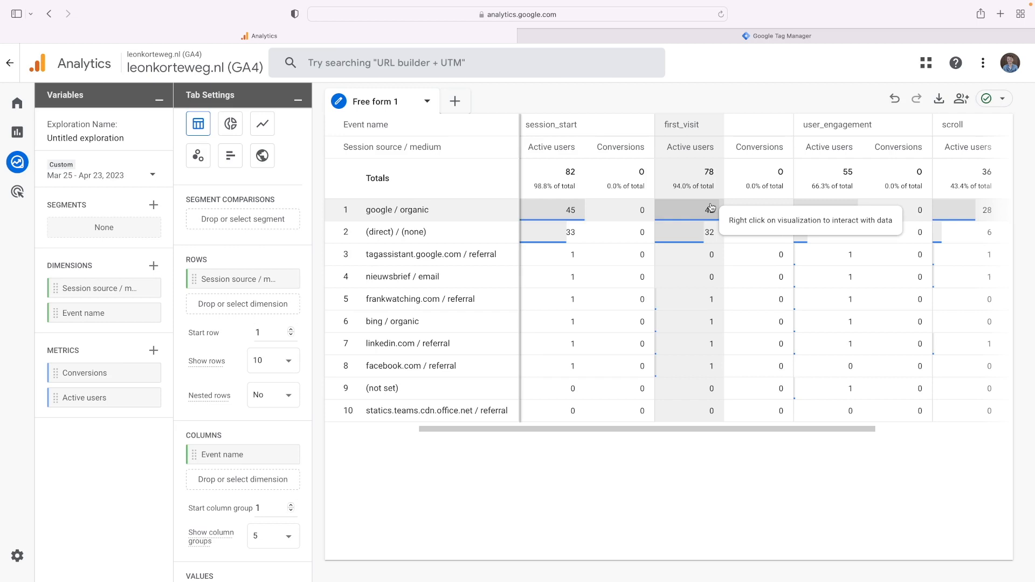
{"action": "scroll", "coordinate": [711, 207], "scroll_direction": "left", "scroll_amount": 3}
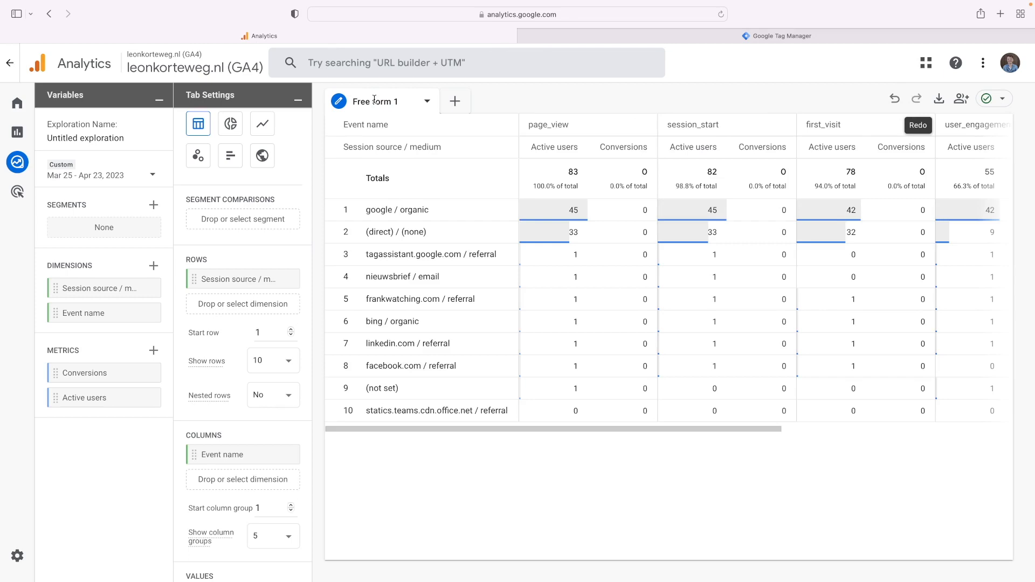
Step: Rename the first free-form exploration tab as "The hard way"
{"action": "left_click", "coordinate": [391, 101]}
{"action": "type", "text": "The hard way"}
{"action": "key", "text": "Return"}
Step: Add a second free-form tab to the exploration and name it "The easy way"
{"action": "left_click", "coordinate": [455, 100]}
{"action": "left_click", "coordinate": [473, 129]}
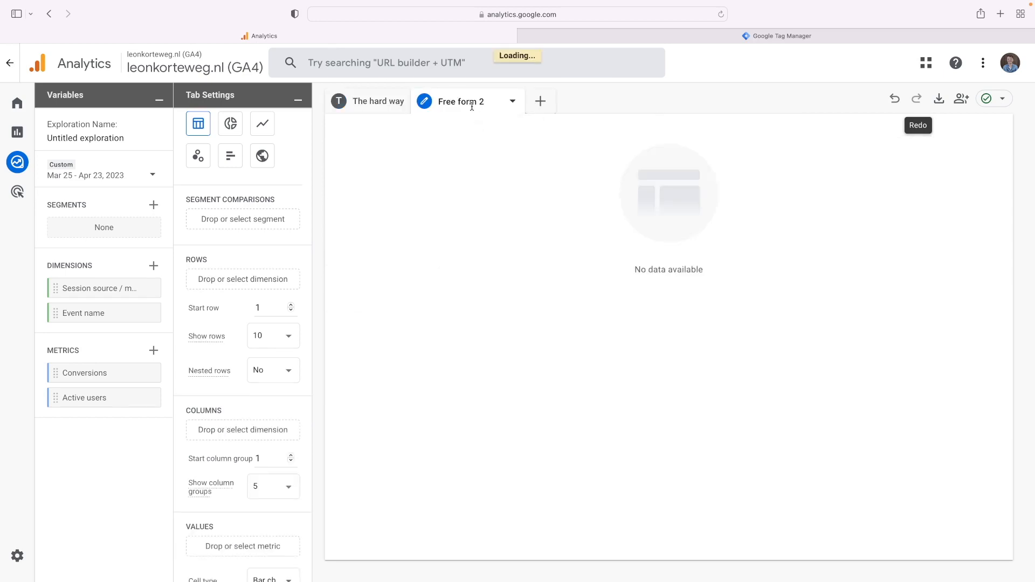
{"action": "left_click_drag", "start_coordinate": [416, 101], "coordinate": [420, 91]}
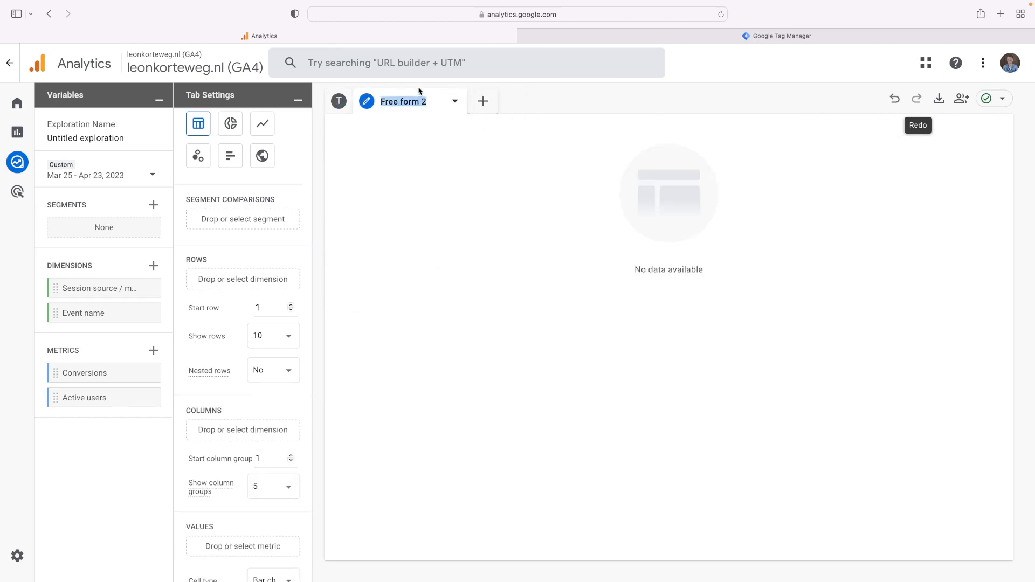
{"action": "type", "text": "The easy way"}
{"action": "key", "text": "Return"}
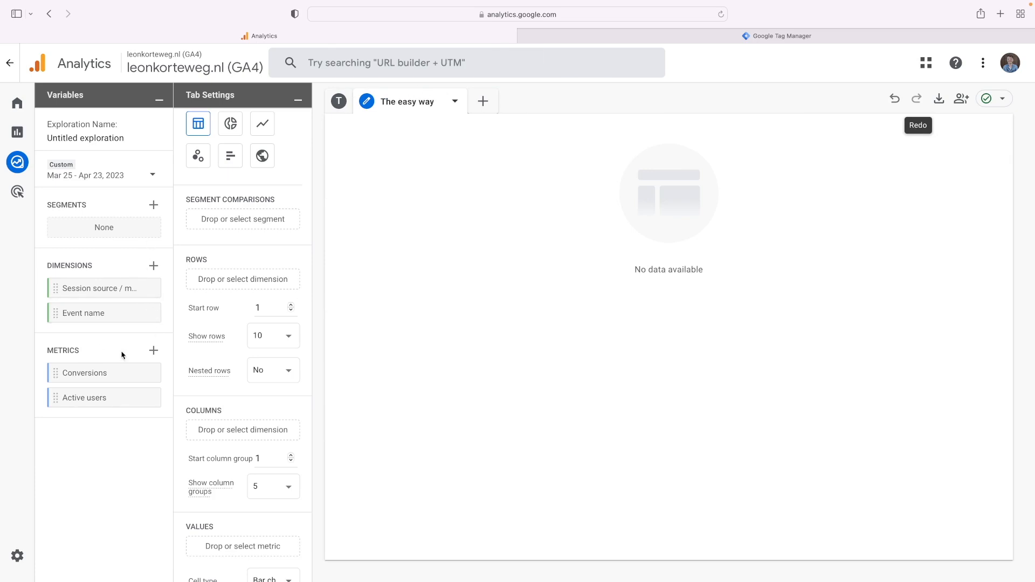
Step: Import the custom metrics Contact form submit and Quality Visits into the exploration
{"action": "left_click", "coordinate": [154, 350]}
{"action": "left_click", "coordinate": [270, 189]}
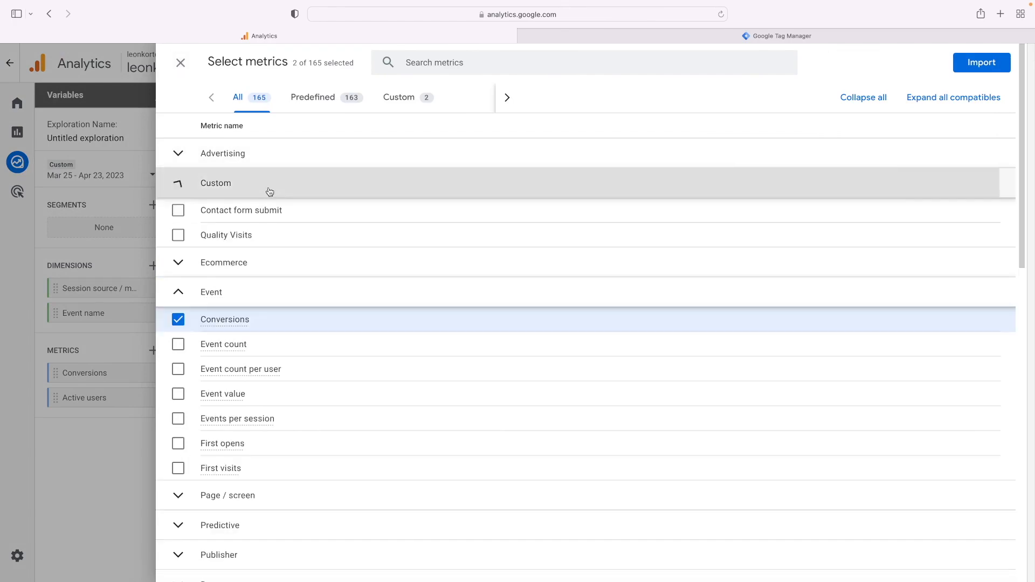
{"action": "left_click", "coordinate": [177, 210]}
{"action": "left_click", "coordinate": [178, 235]}
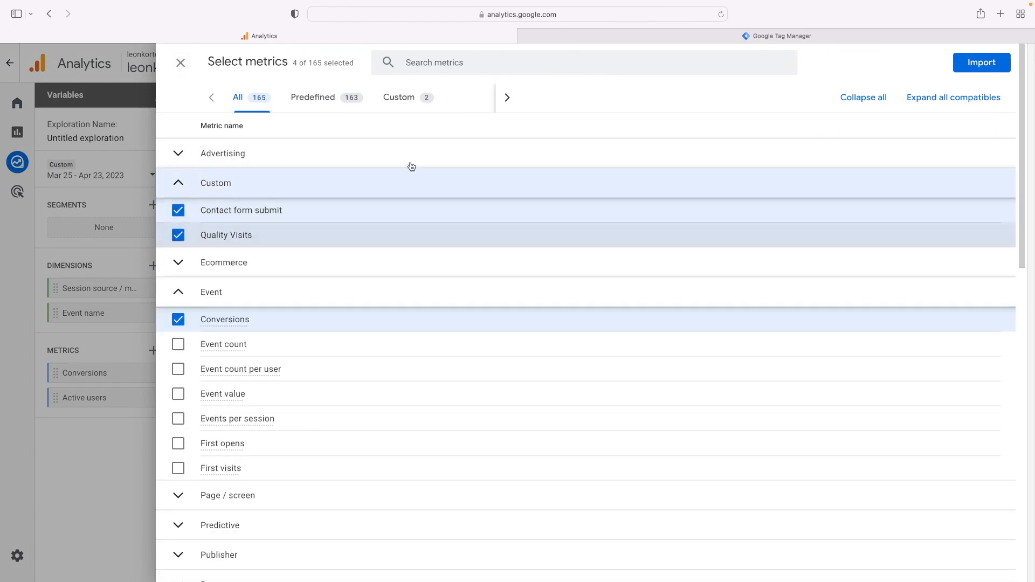
{"action": "left_click", "coordinate": [978, 69]}
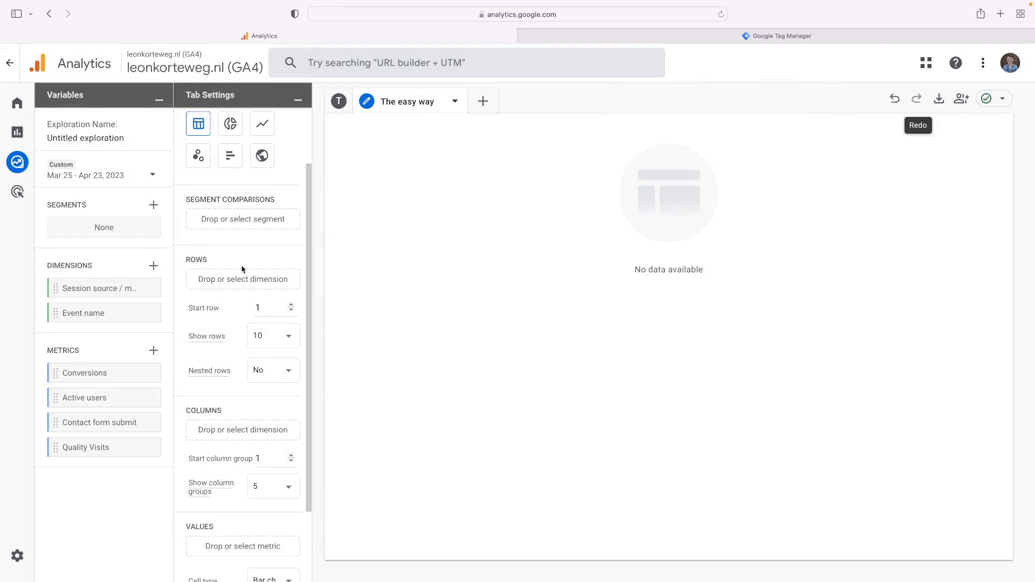
Step: Build The easy way table with Active users, Contact form submit and Quality Visits as values and Session source / medium as rows
{"action": "scroll", "coordinate": [256, 303], "scroll_direction": "down", "scroll_amount": 2}
{"action": "left_click", "coordinate": [241, 454]}
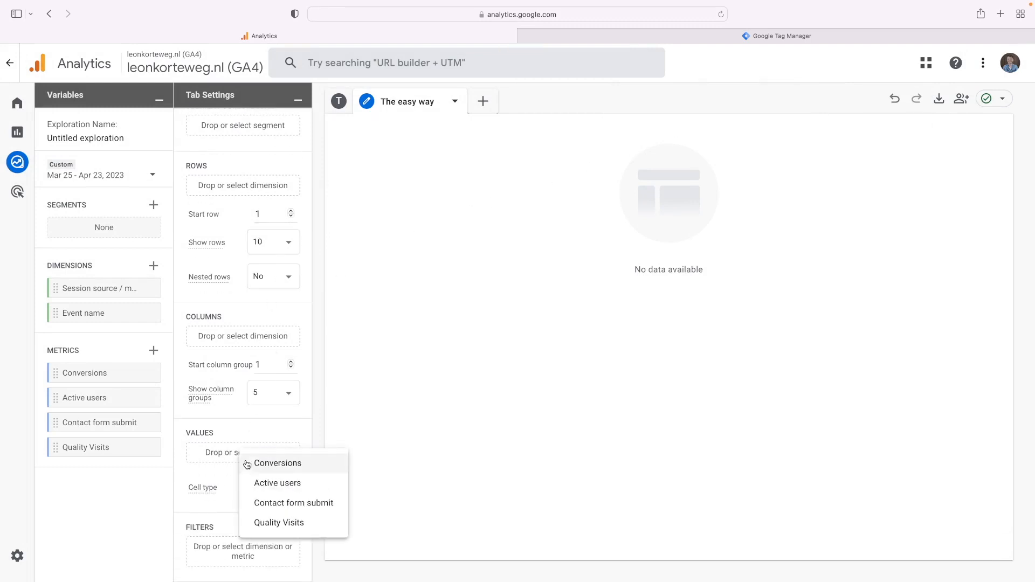
{"action": "left_click", "coordinate": [269, 483]}
{"action": "left_click", "coordinate": [268, 481]}
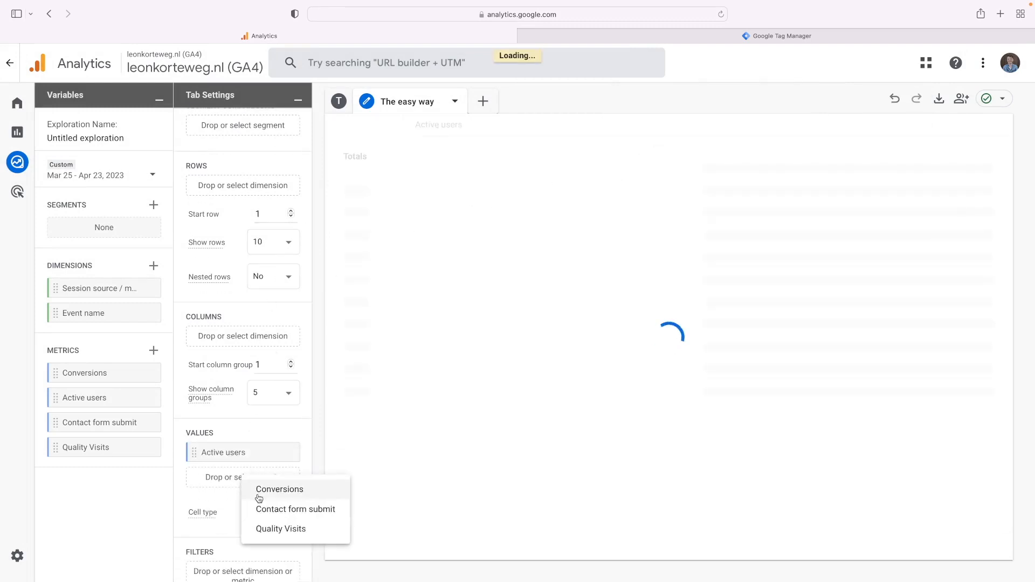
{"action": "left_click", "coordinate": [270, 510]}
{"action": "left_click", "coordinate": [267, 504]}
{"action": "left_click", "coordinate": [266, 534]}
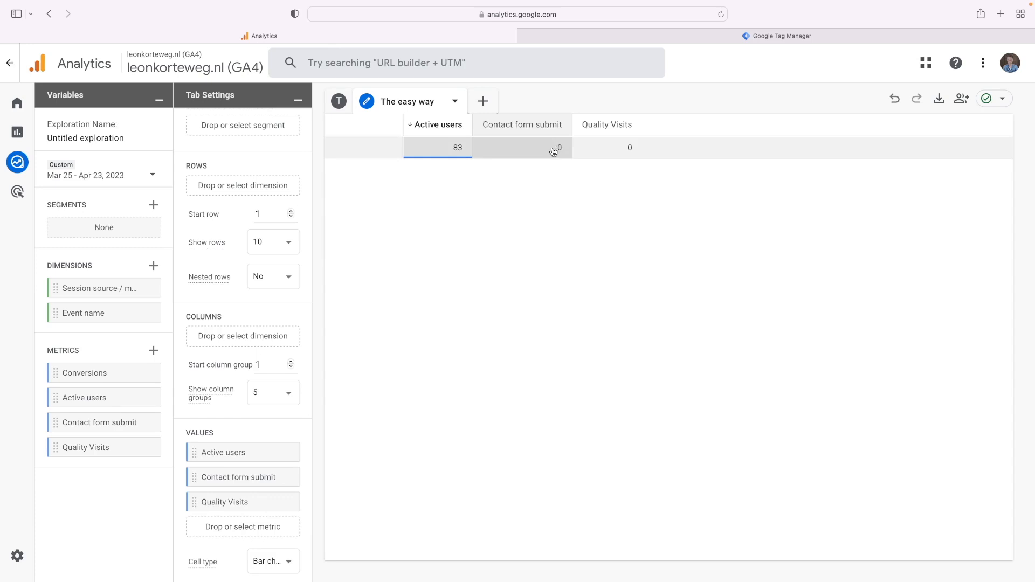
{"action": "scroll", "coordinate": [277, 333], "scroll_direction": "up", "scroll_amount": 3}
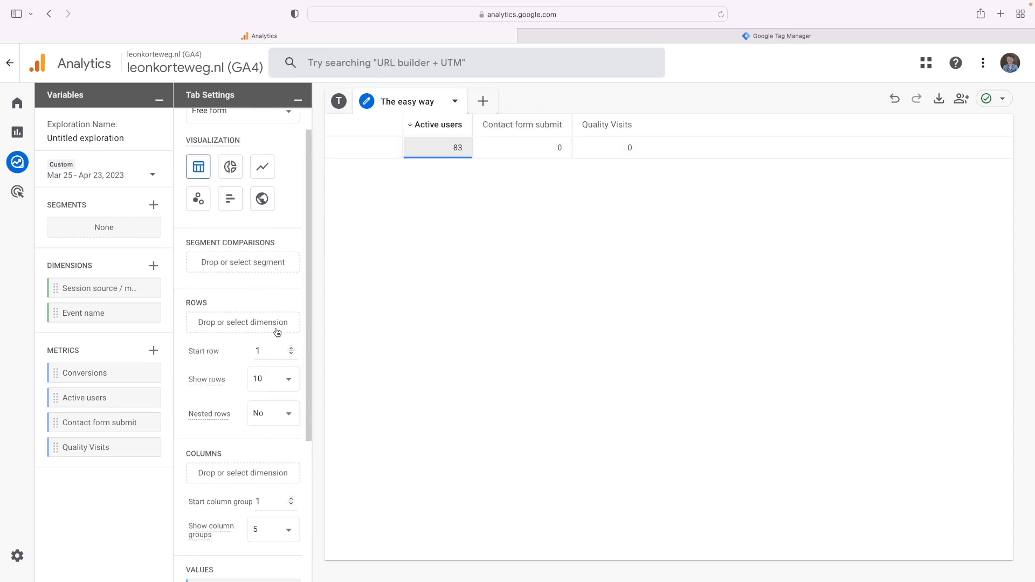
{"action": "left_click_drag", "start_coordinate": [119, 295], "coordinate": [268, 319]}
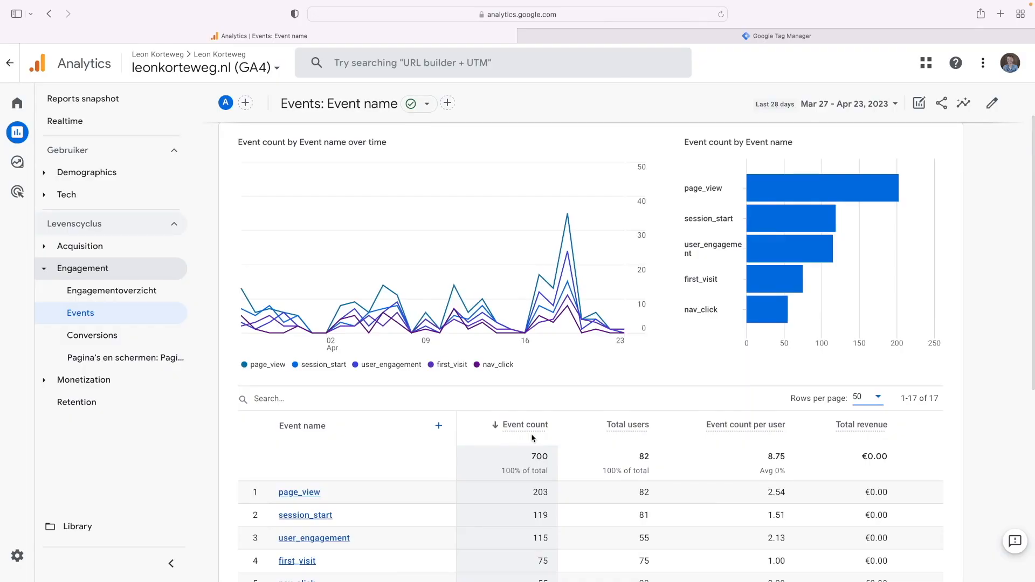
Step: Look through the event names in the Events report and search the Home card's metric list for a download metric
{"action": "scroll", "coordinate": [403, 367], "scroll_direction": "down", "scroll_amount": 6}
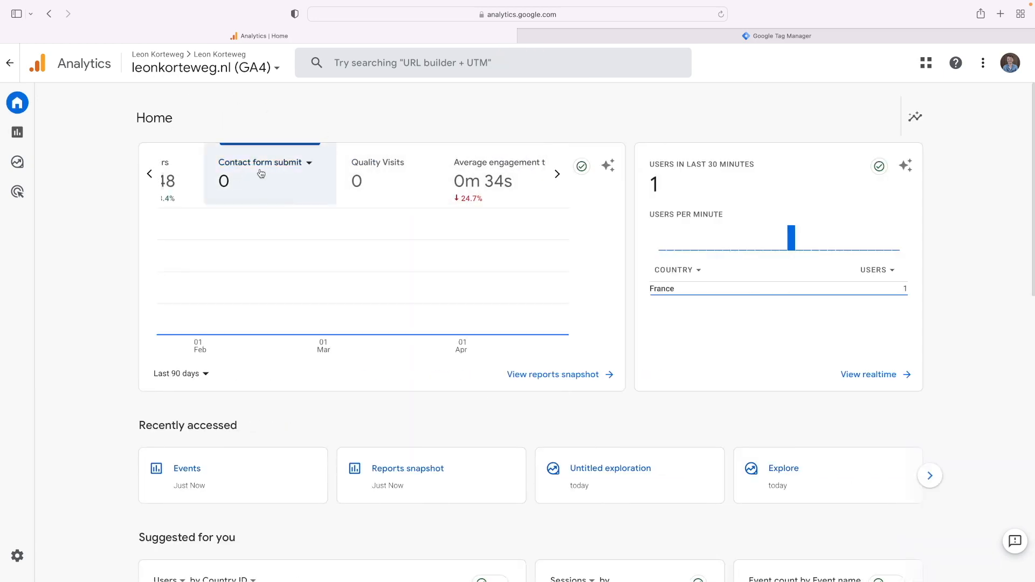
{"action": "left_click", "coordinate": [521, 166]}
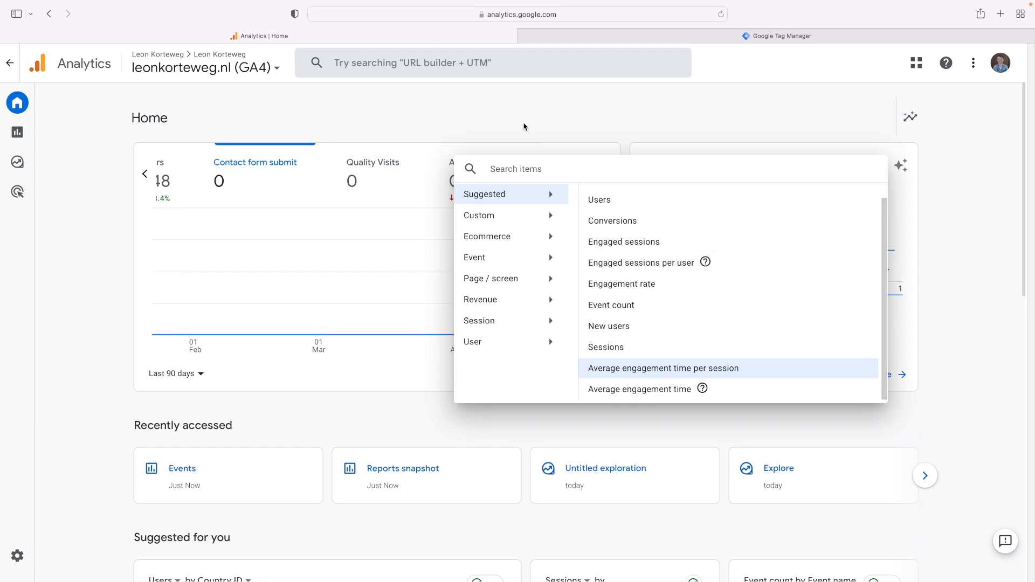
{"action": "type", "text": "downloa"}
{"action": "key", "text": "super+a"}
{"action": "key", "text": "BackSpace"}
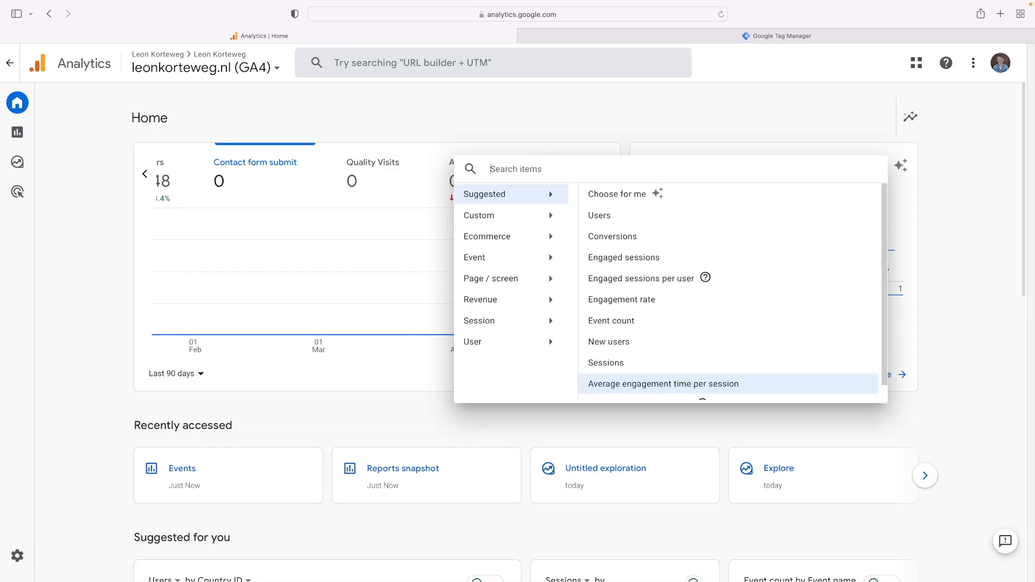
{"action": "left_click", "coordinate": [425, 105]}
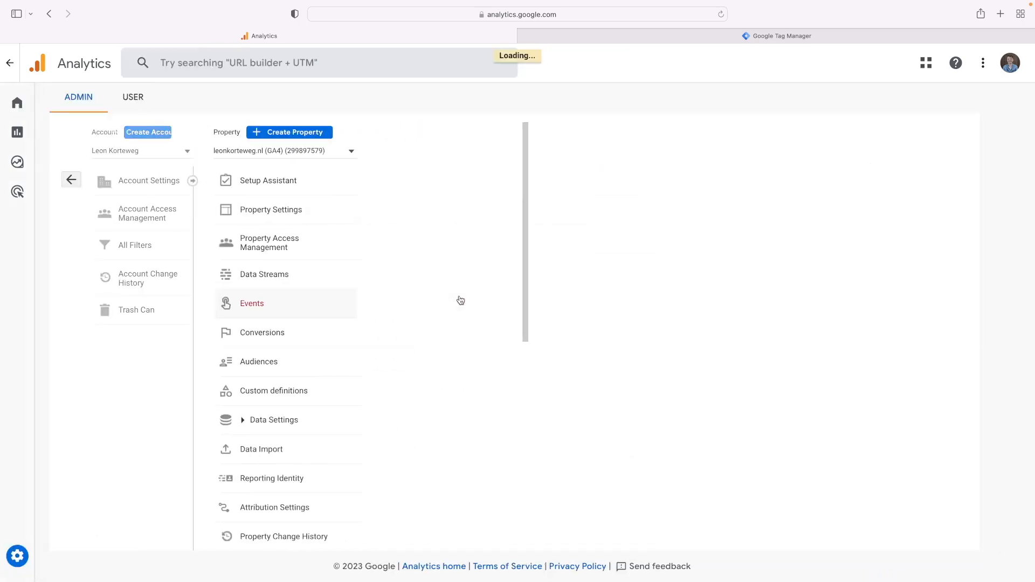
Step: Create an event modification named file_download that matches events whose event_name equals file_download
{"action": "left_click", "coordinate": [789, 260]}
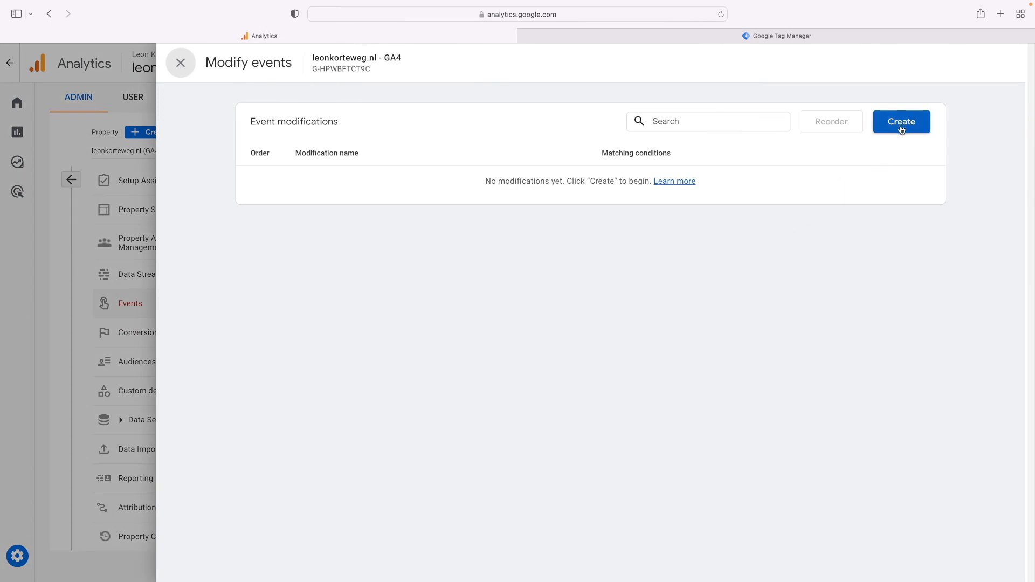
{"action": "left_click", "coordinate": [901, 126]}
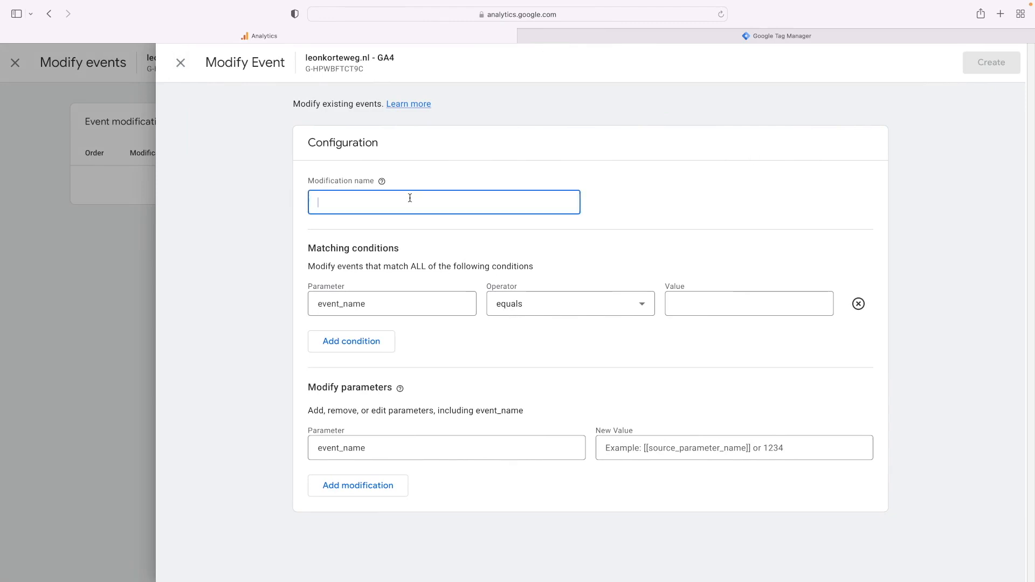
{"action": "type", "text": "file_download"}
{"action": "double_click", "coordinate": [354, 200]}
{"action": "key", "text": "super+c"}
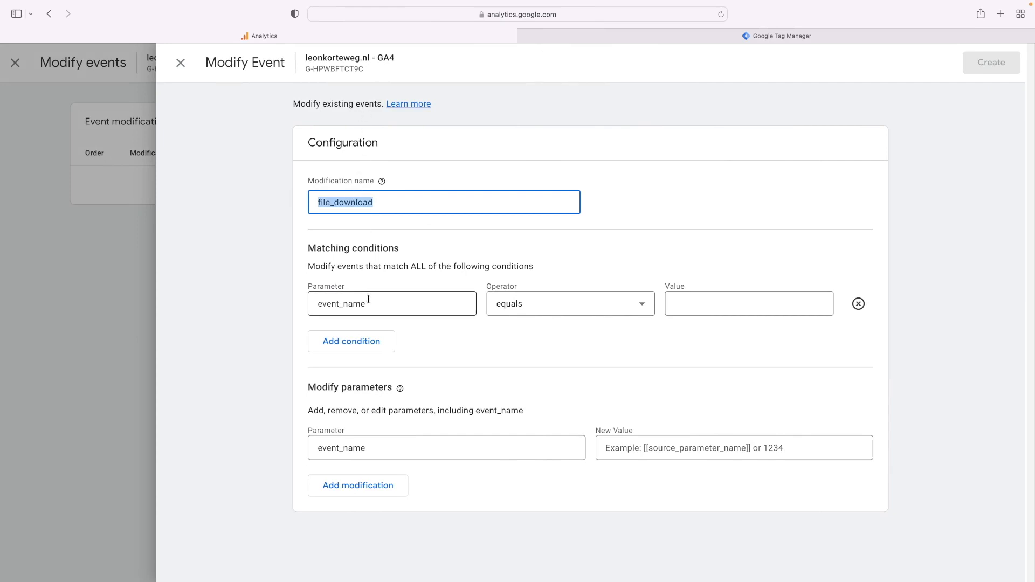
{"action": "left_click", "coordinate": [716, 300]}
{"action": "key", "text": "super+v"}
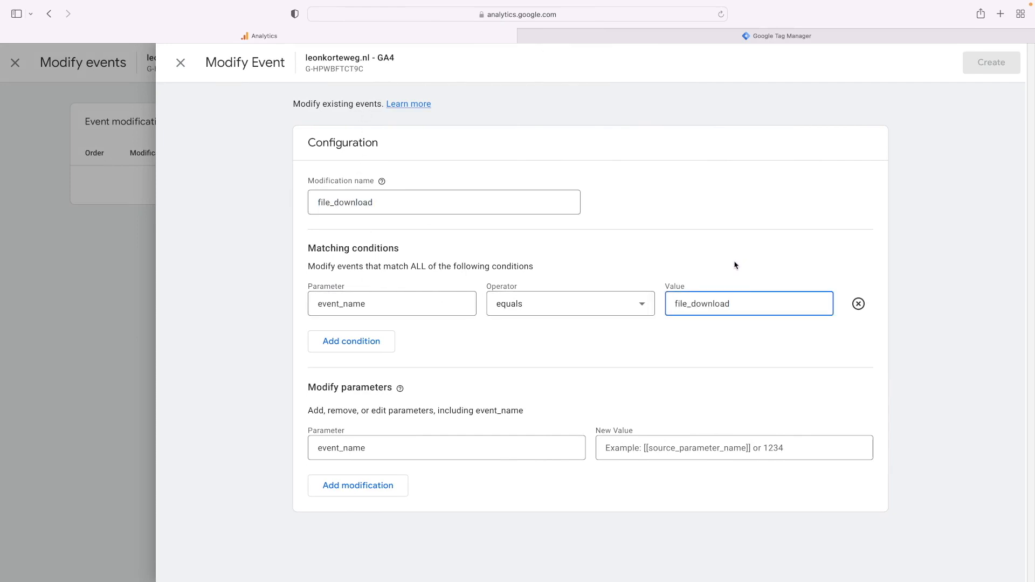
Step: Add the parameter file_download_count with the value 1 to the file_download modification, copy the parameter name and create the modification
{"action": "left_click", "coordinate": [407, 448]}
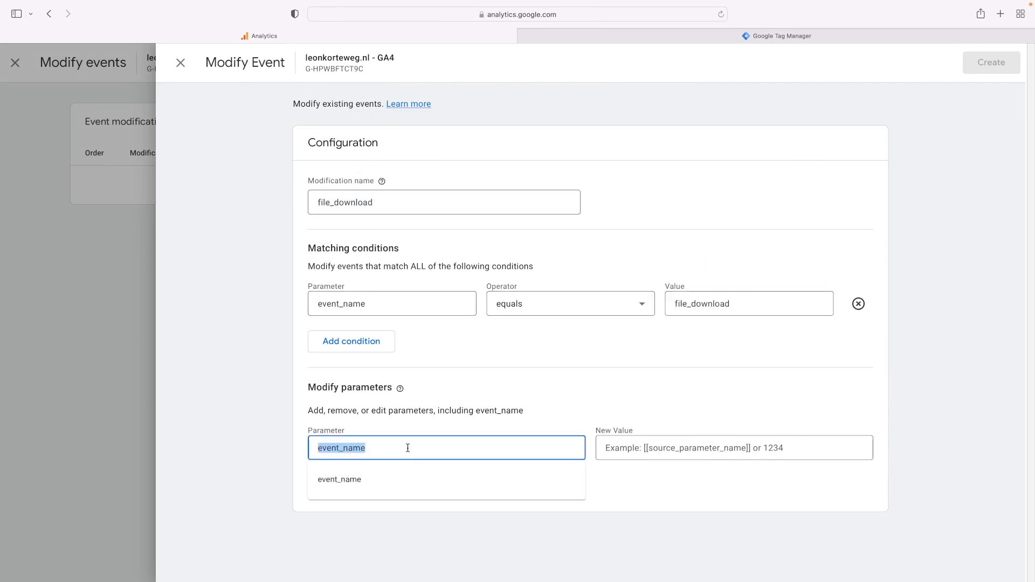
{"action": "key", "text": "super+v"}
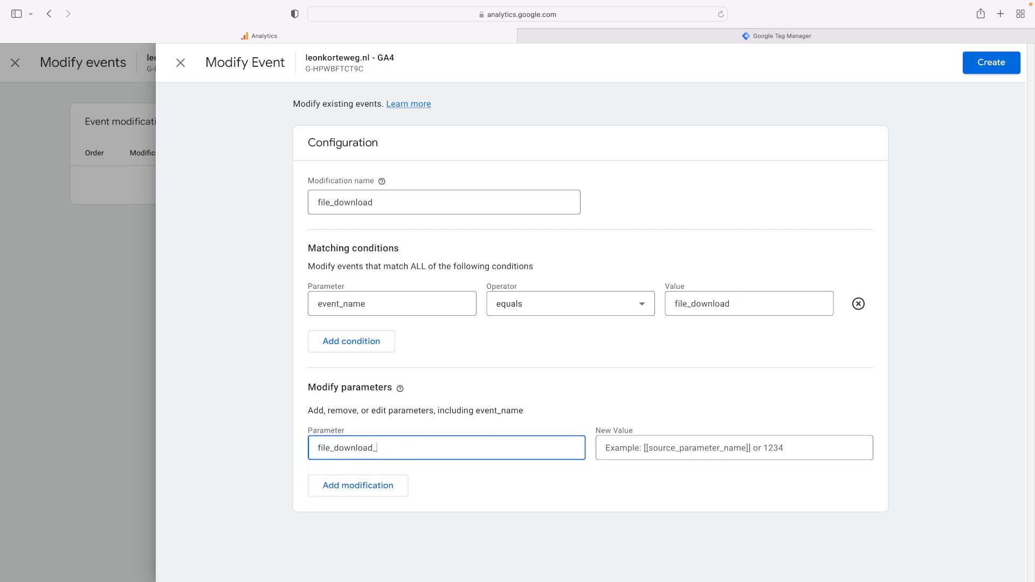
{"action": "left_click", "coordinate": [621, 429]}
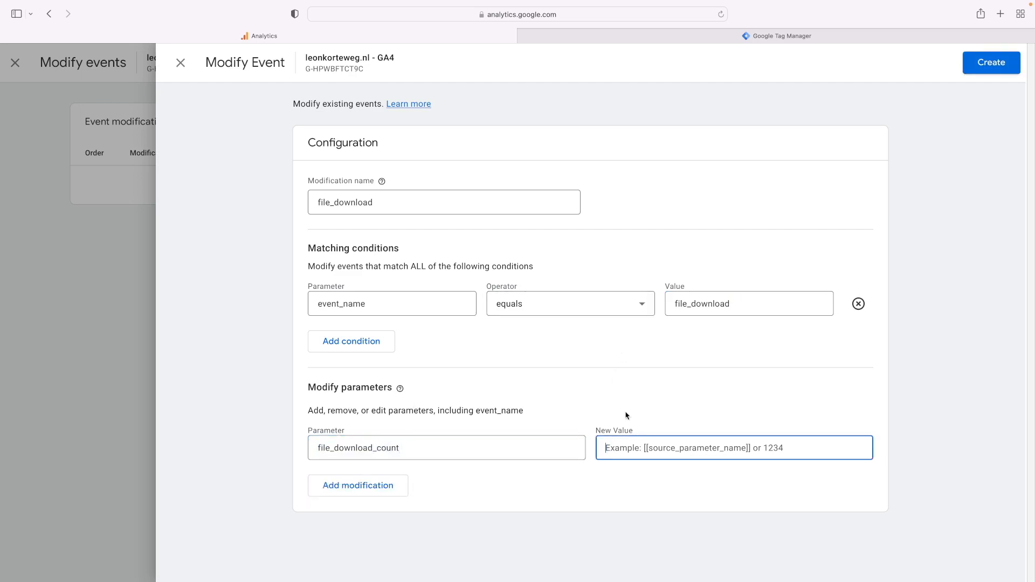
{"action": "type", "text": "1"}
{"action": "left_click", "coordinate": [432, 451]}
{"action": "key", "text": "super+a"}
{"action": "key", "text": "super+c"}
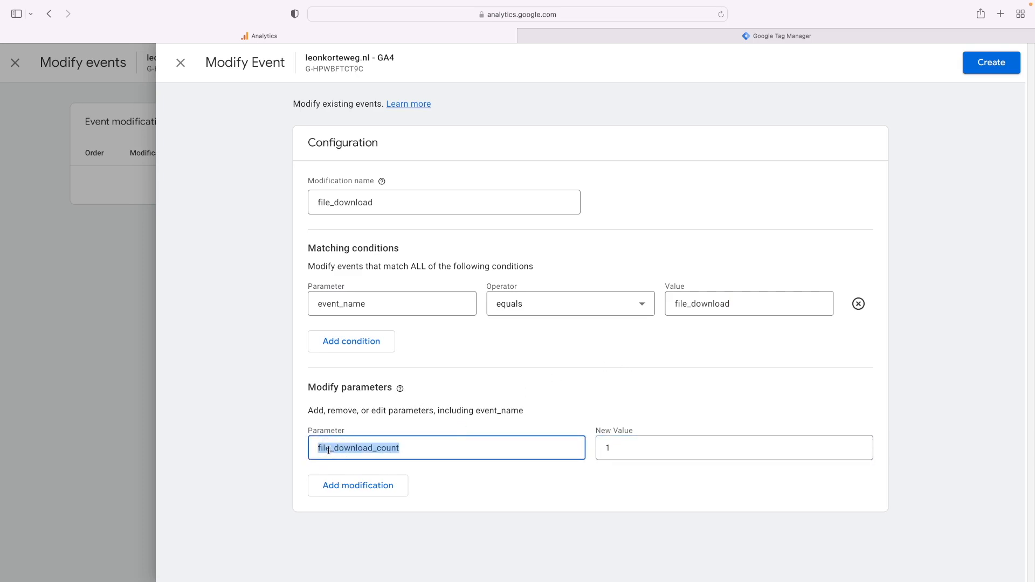
{"action": "left_click", "coordinate": [984, 64]}
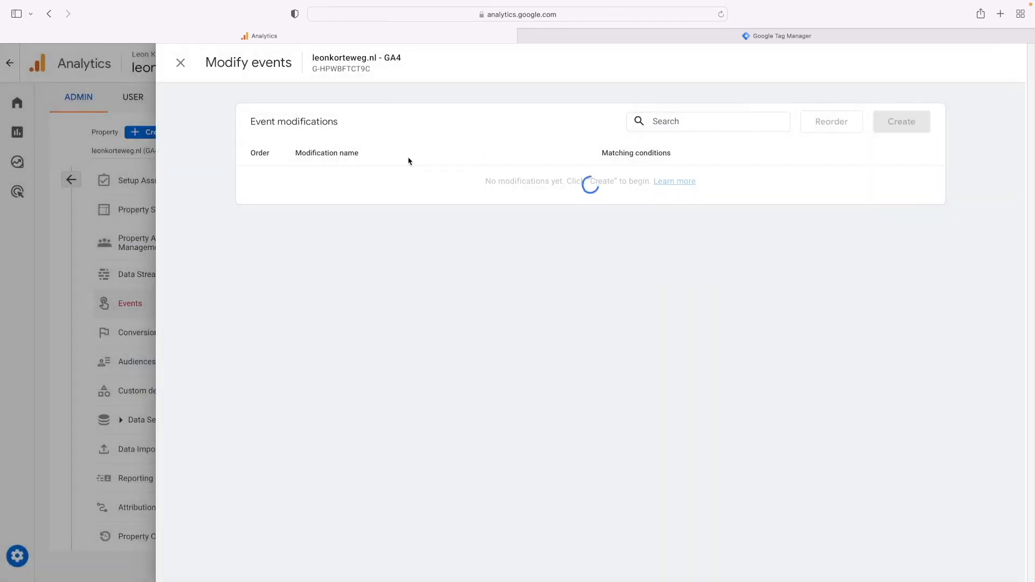
{"action": "left_click", "coordinate": [180, 63]}
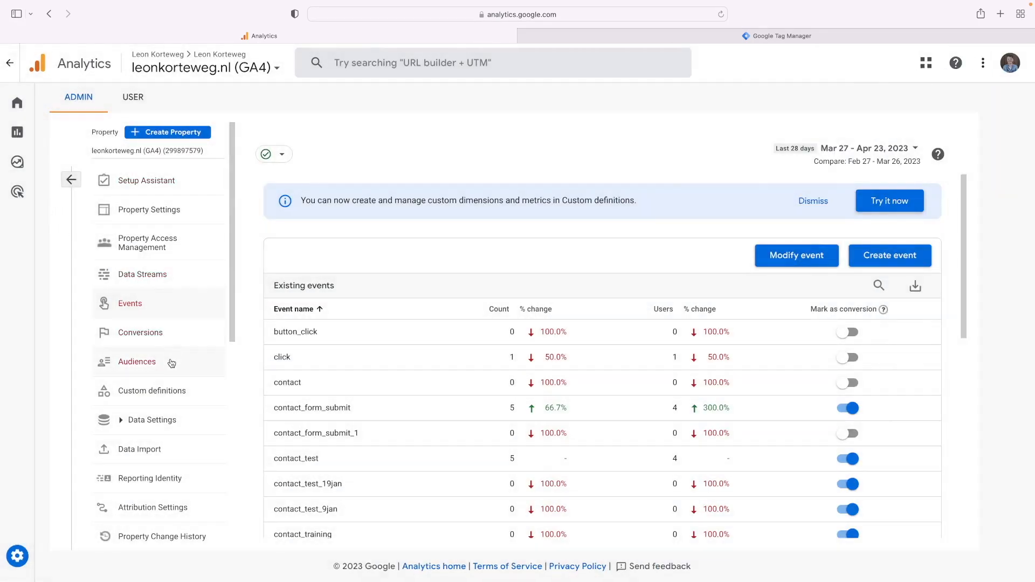
Step: Start a new custom metric named File Downloads with the description "How many files have been downloaded on my site?"
{"action": "left_click", "coordinate": [168, 394]}
{"action": "left_click", "coordinate": [416, 206]}
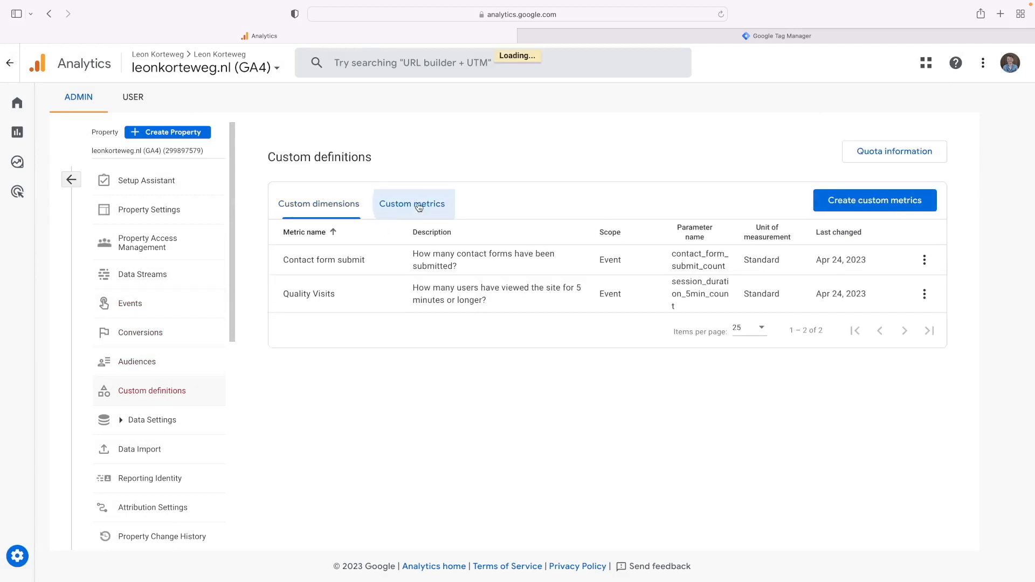
{"action": "left_click", "coordinate": [867, 203]}
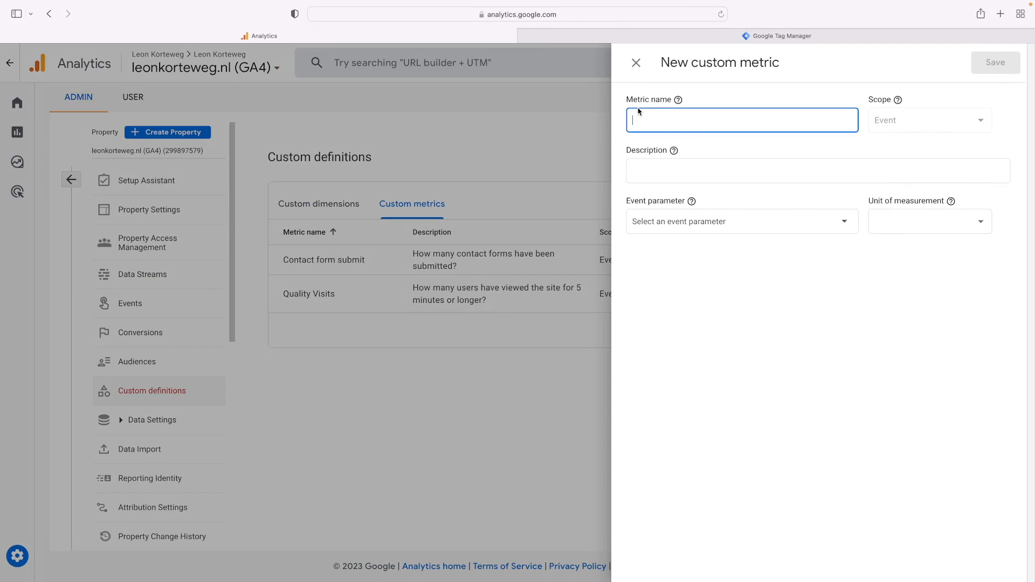
{"action": "type", "text": "File Downloads"}
{"action": "left_click", "coordinate": [636, 151]}
{"action": "type", "text": "How m"}
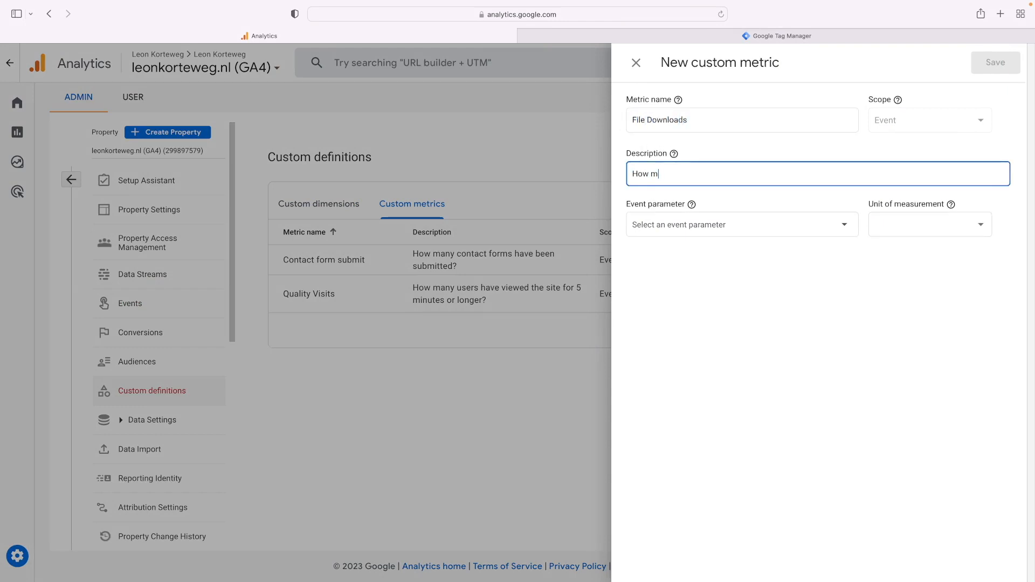
{"action": "type", "text": "any fileds have"}
{"action": "key", "text": "BackSpace"}
{"action": "key", "text": "BackSpace"}
{"action": "type", "text": "s have been downloaded on my site?"}
Step: Assign the event parameter file_download_count to the File Downloads metric with Standard as unit of measurement and save it
{"action": "left_click", "coordinate": [808, 223]}
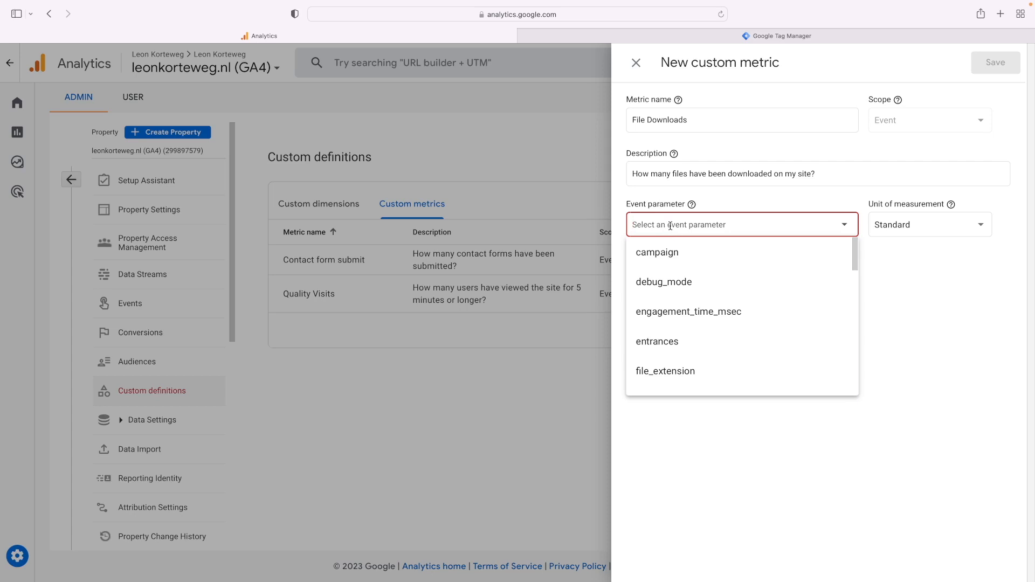
{"action": "key", "text": "super+v"}
{"action": "left_click", "coordinate": [890, 226]}
{"action": "left_click", "coordinate": [898, 228]}
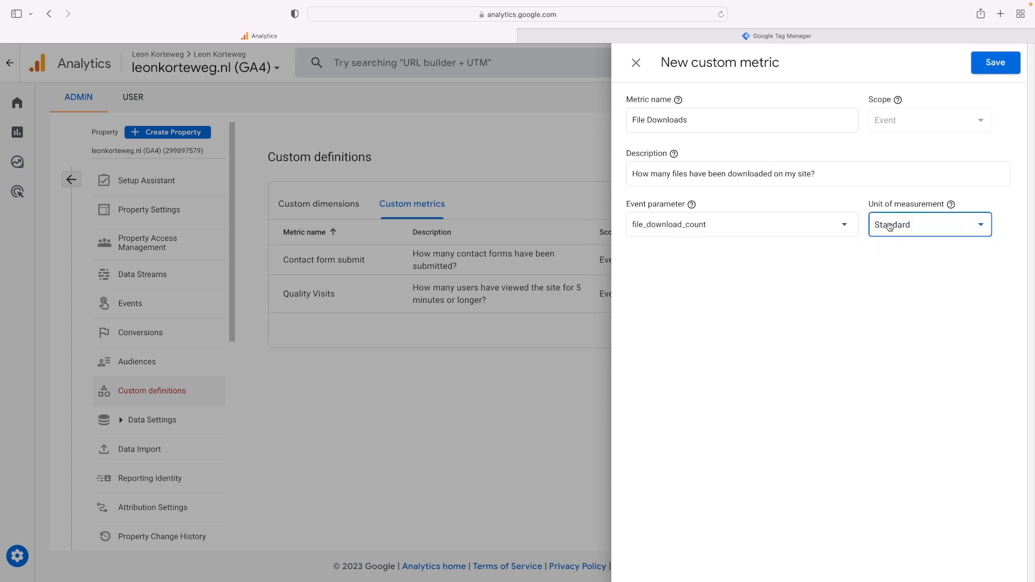
{"action": "left_click", "coordinate": [993, 64]}
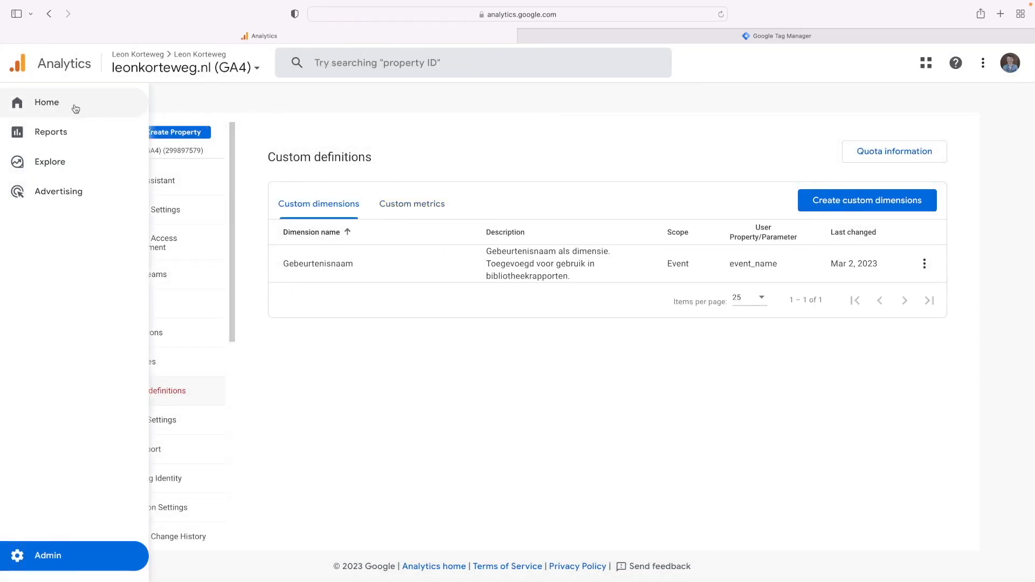
Step: Replace the average engagement time metric on the Home overview card with the custom metric File Downloads
{"action": "left_click", "coordinate": [76, 108]}
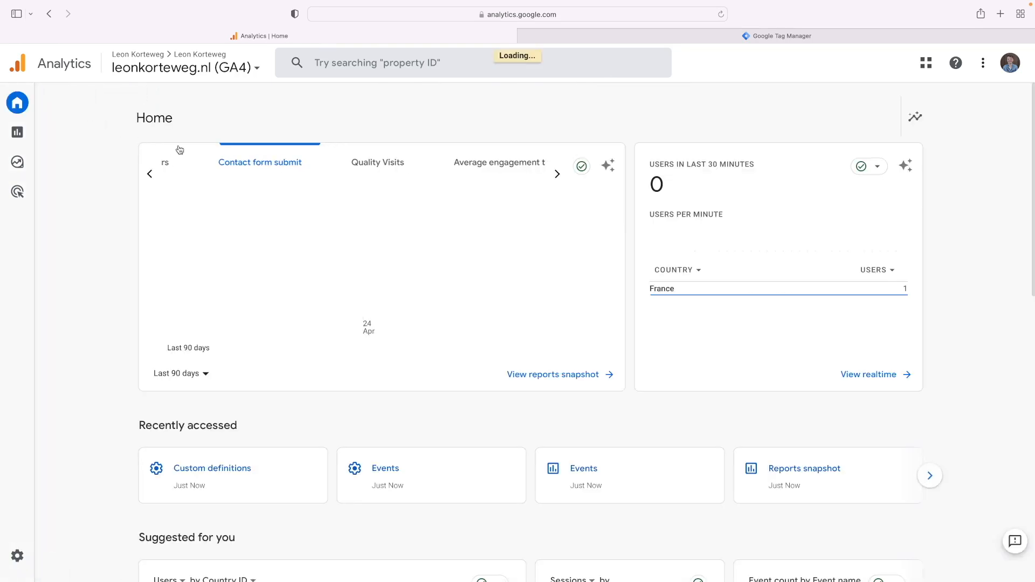
{"action": "left_click", "coordinate": [516, 167]}
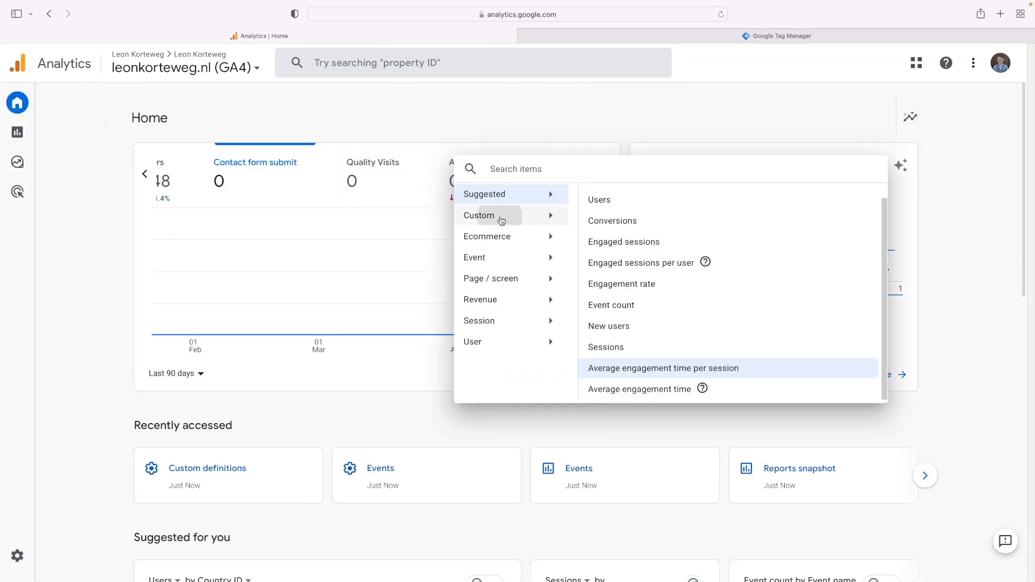
{"action": "mouse_move", "coordinate": [527, 217]}
{"action": "left_click", "coordinate": [618, 237]}
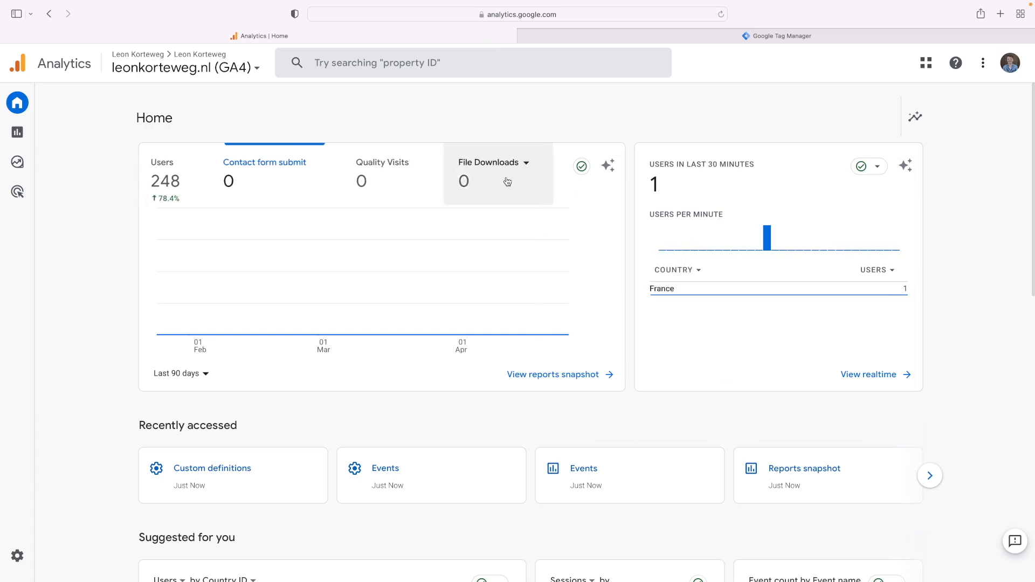